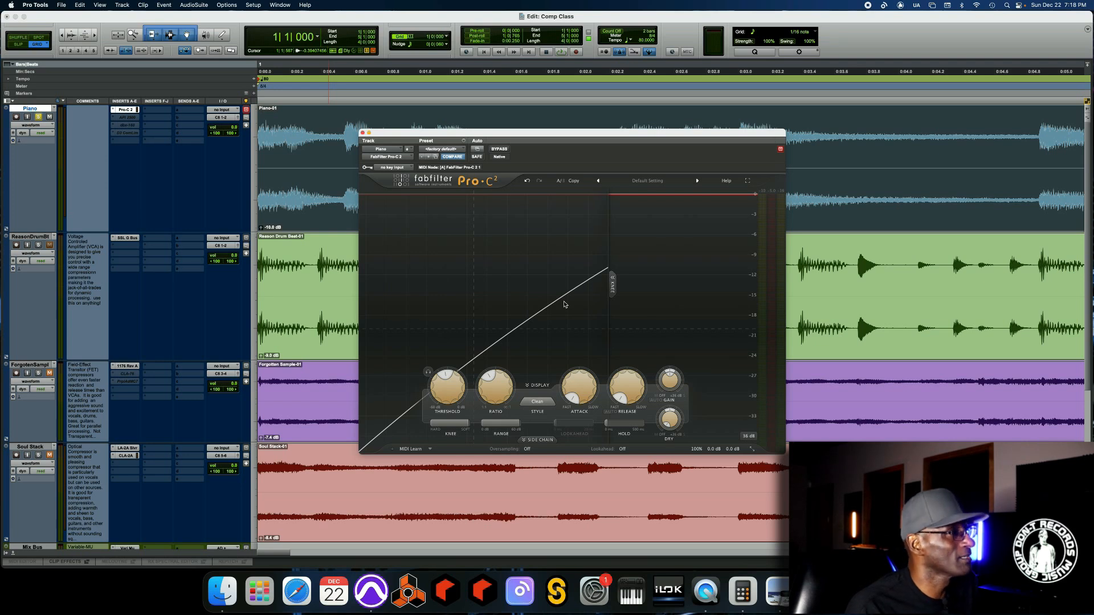
- Set the Pro-C 2 compressor's ratio to 1:1
mouse_move(505, 387)
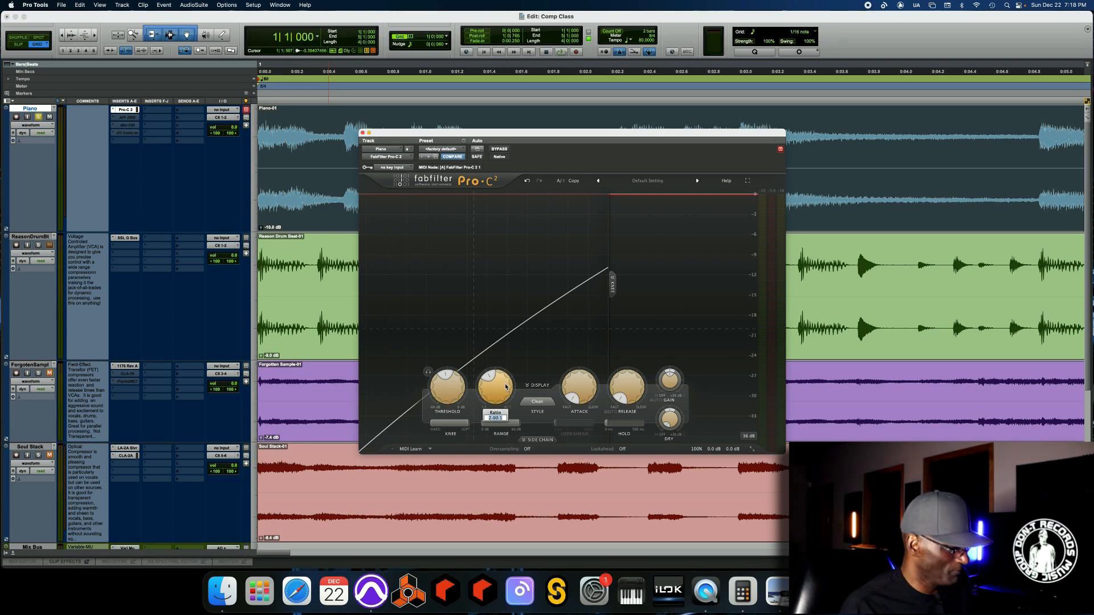
type("1")
key("Return")
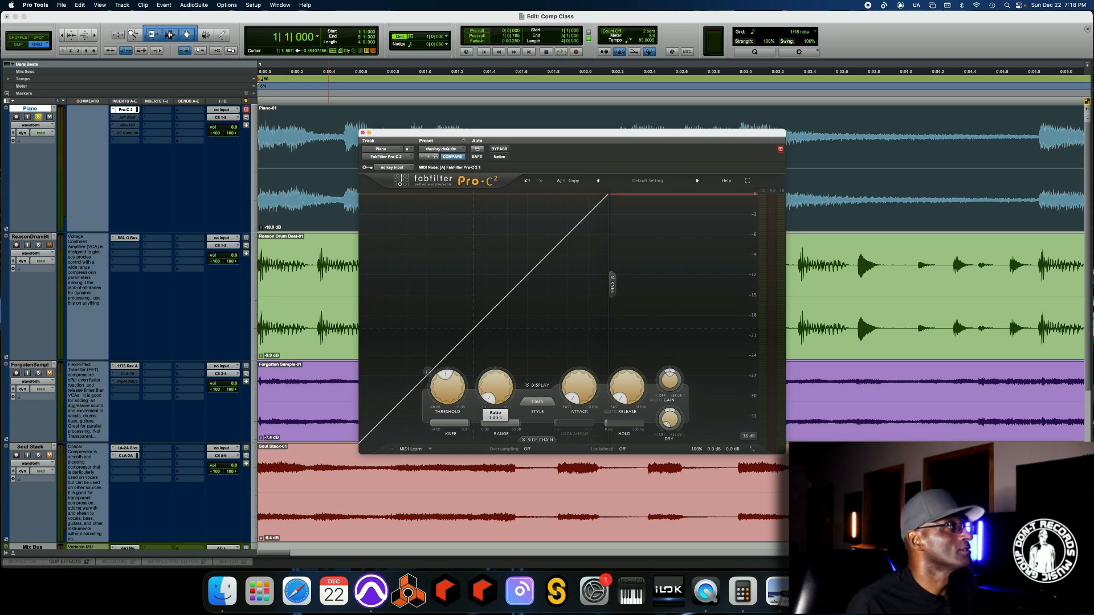
- Play the session briefly and stop it to audition the compressor at a 1:1 ratio
key("space")
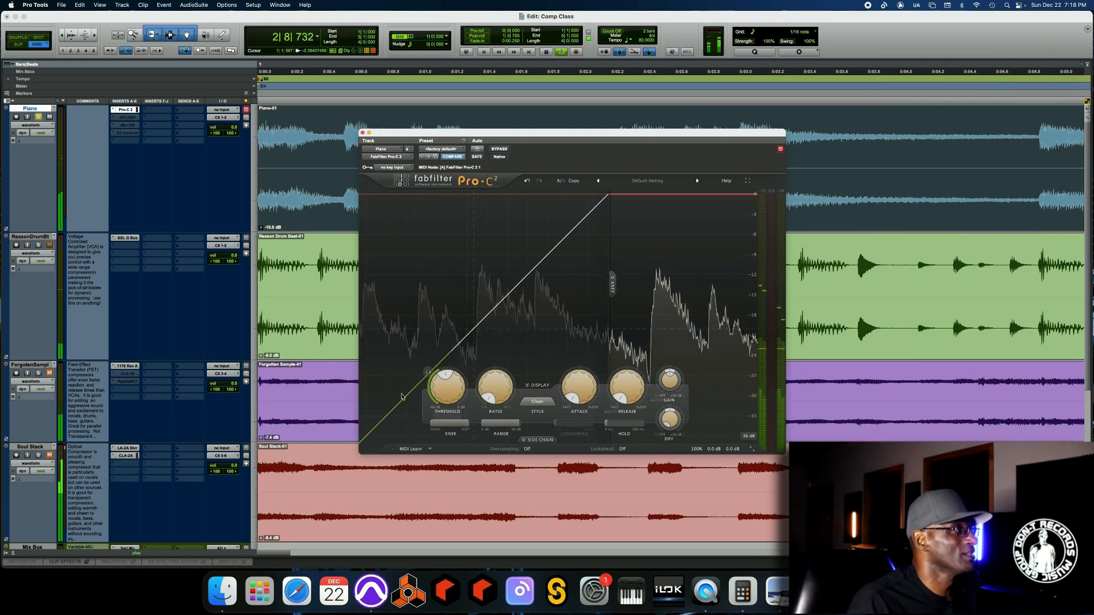
key("space")
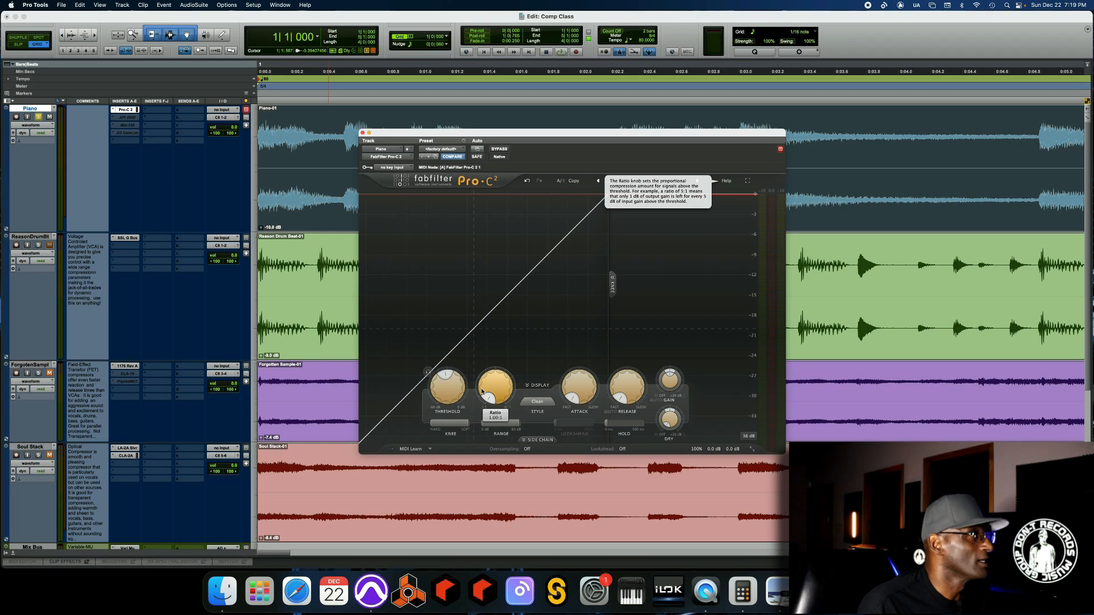
- Examine the help tooltips for the Ratio and Release knobs and the other compressor controls
mouse_move(595, 385)
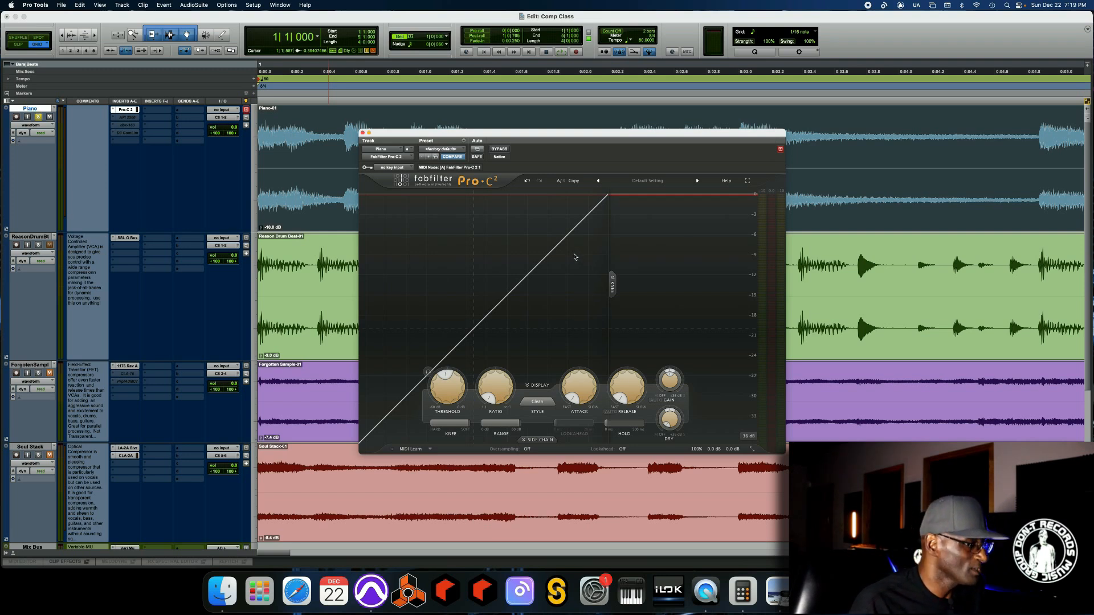
mouse_move(631, 382)
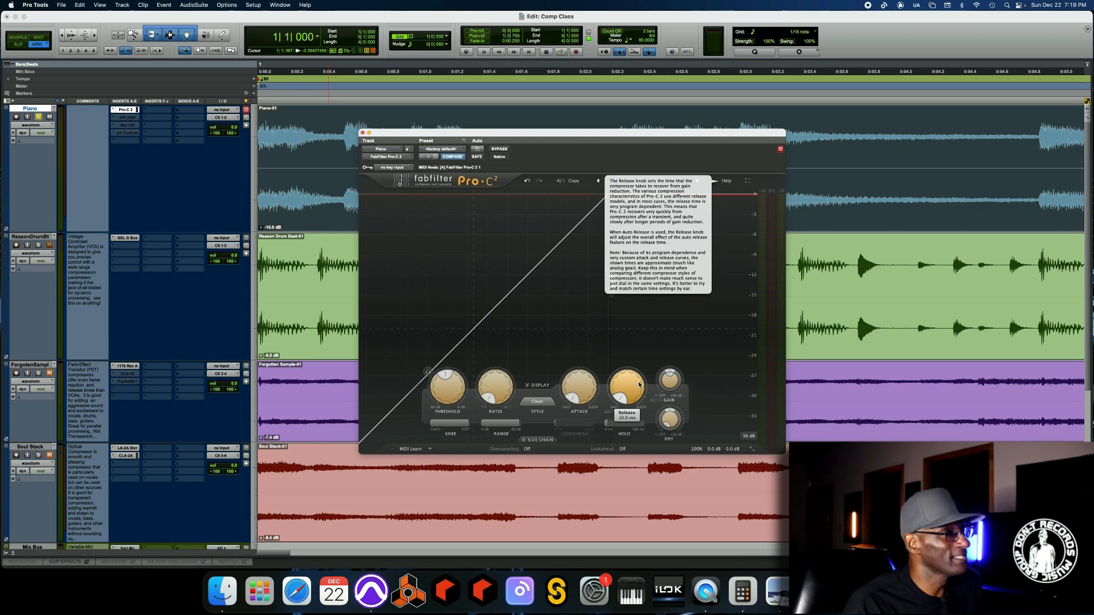
mouse_move(639, 384)
left_mouse_down()
mouse_move(634, 366)
mouse_move(633, 397)
left_mouse_up()
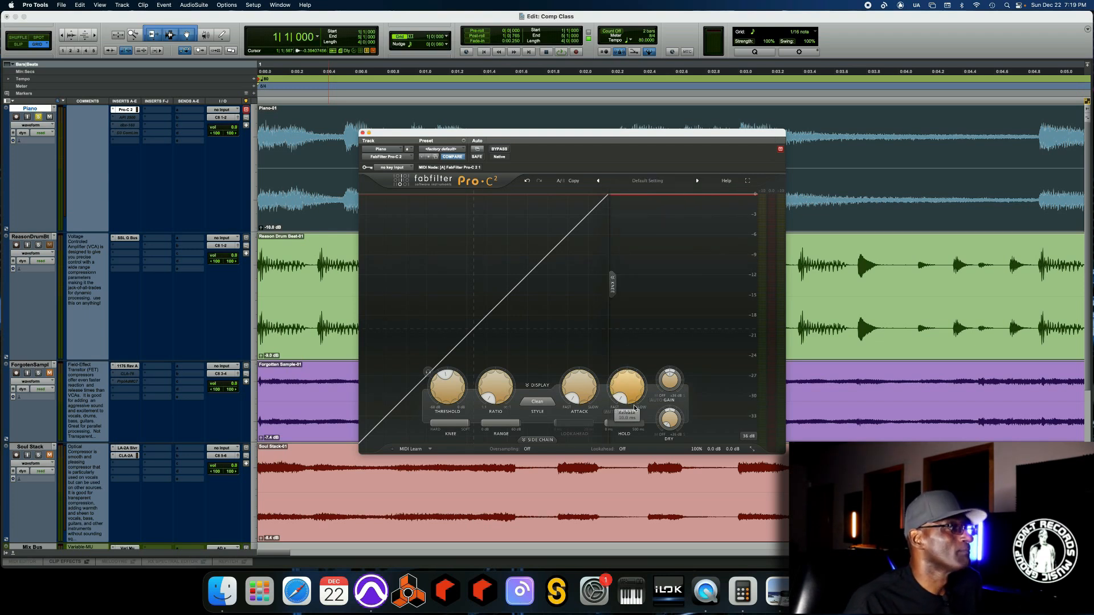
mouse_move(633, 397)
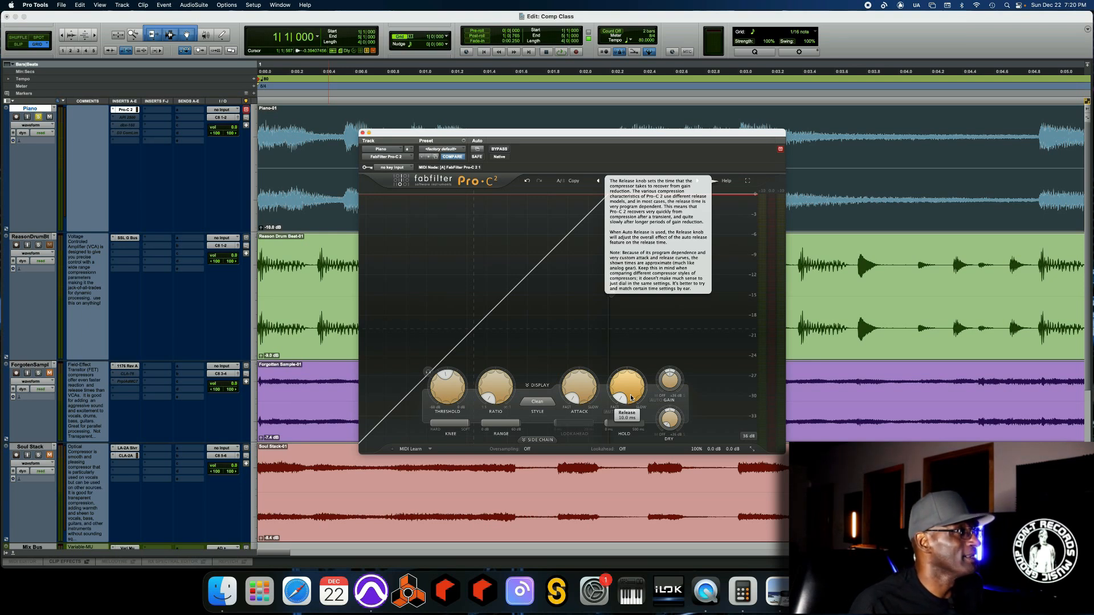
mouse_move(448, 427)
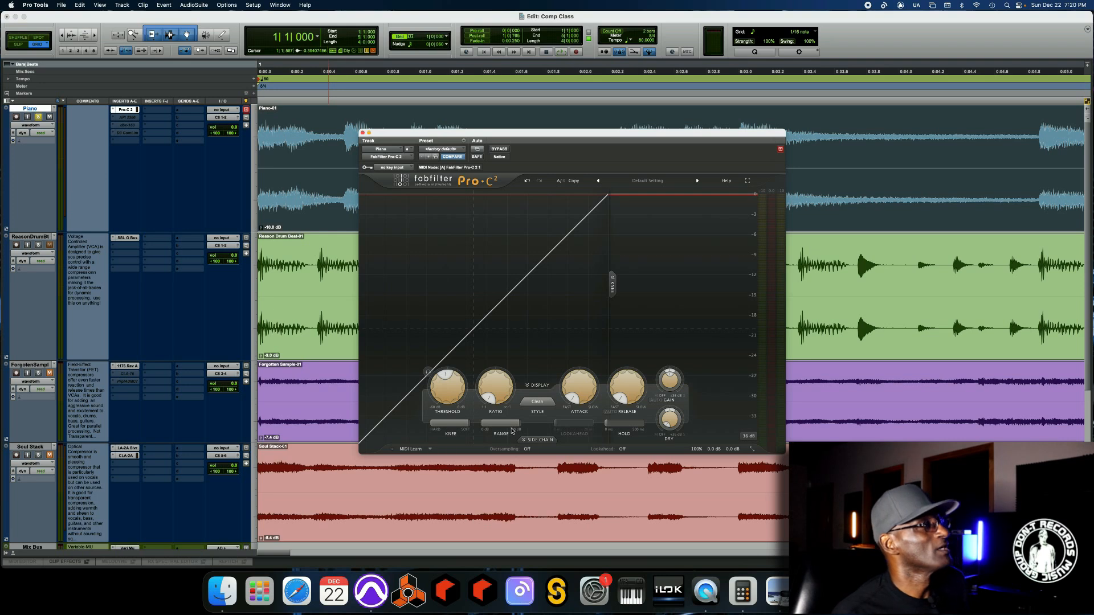
mouse_move(512, 429)
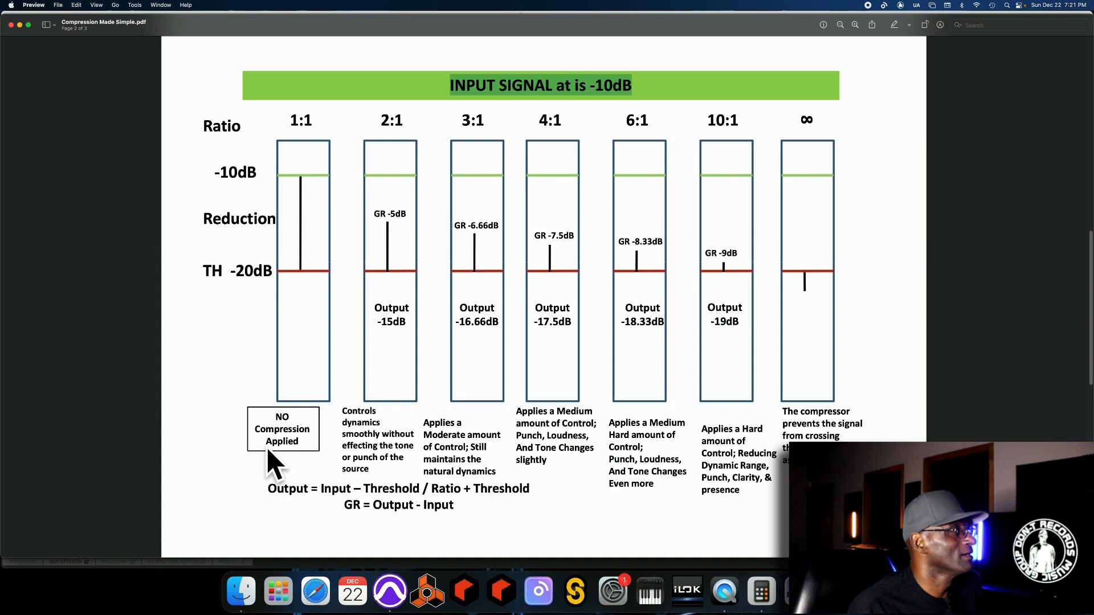
- Switch back to Pro Tools to start playback, then return to the Compression Made Simple ratio chart in Preview
left_click(390, 591)
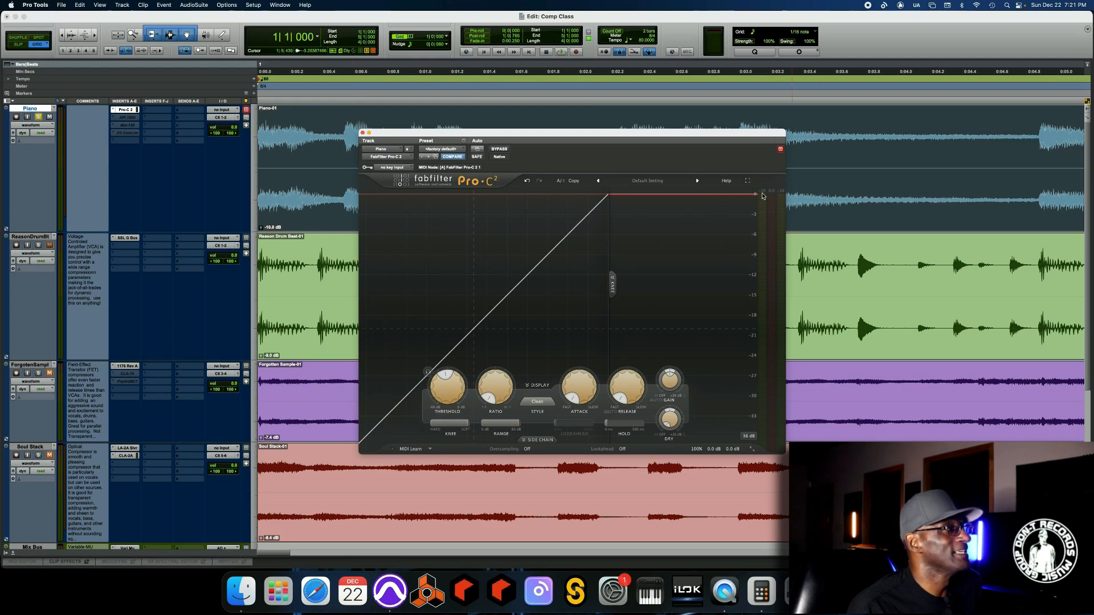
mouse_move(449, 394)
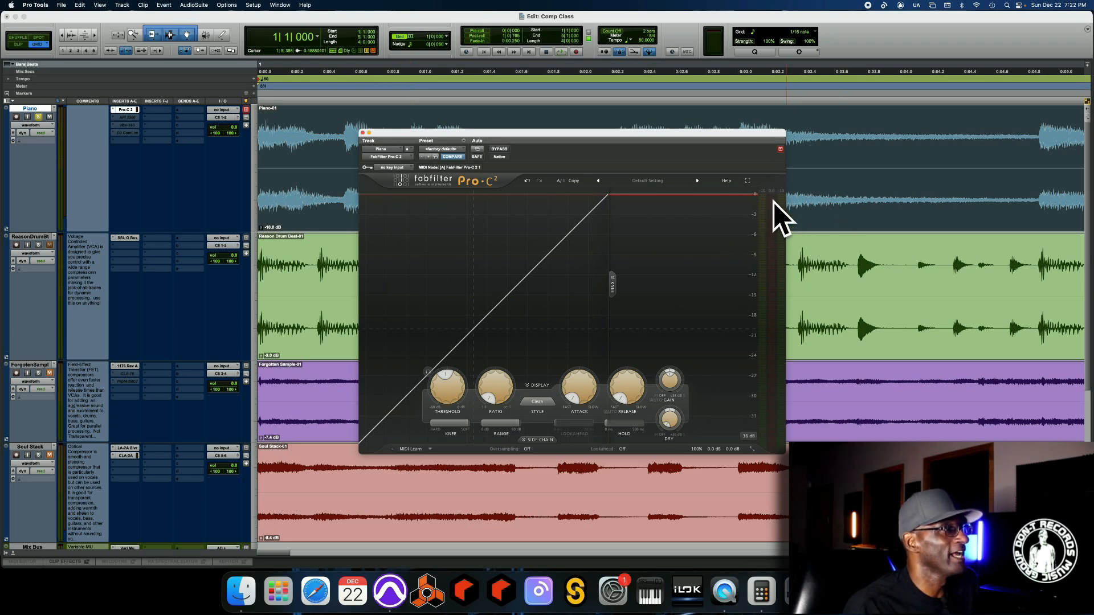
key("space")
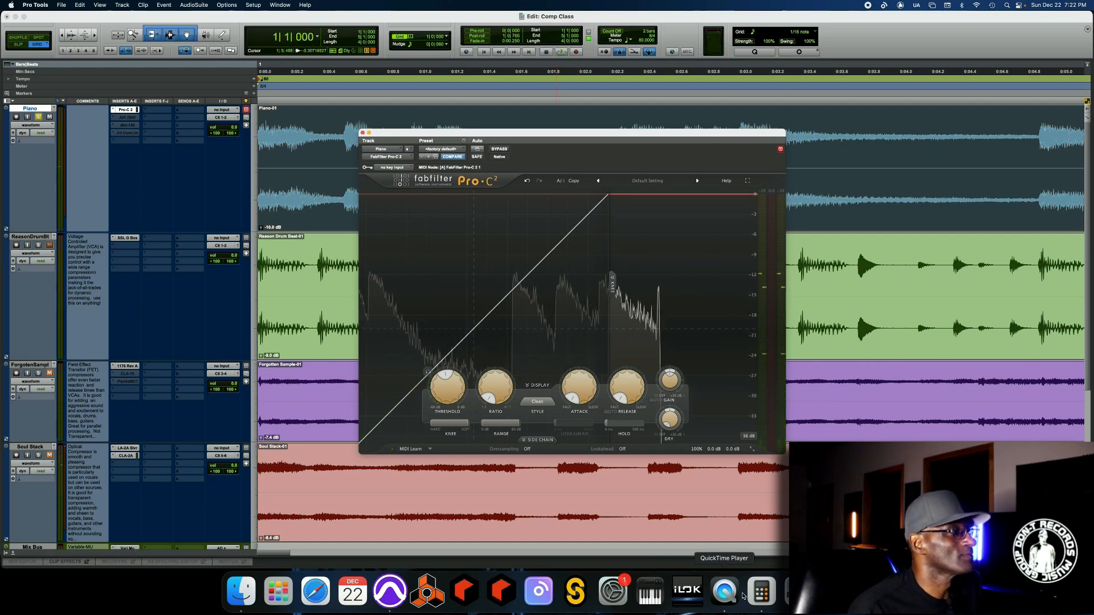
left_click(799, 593)
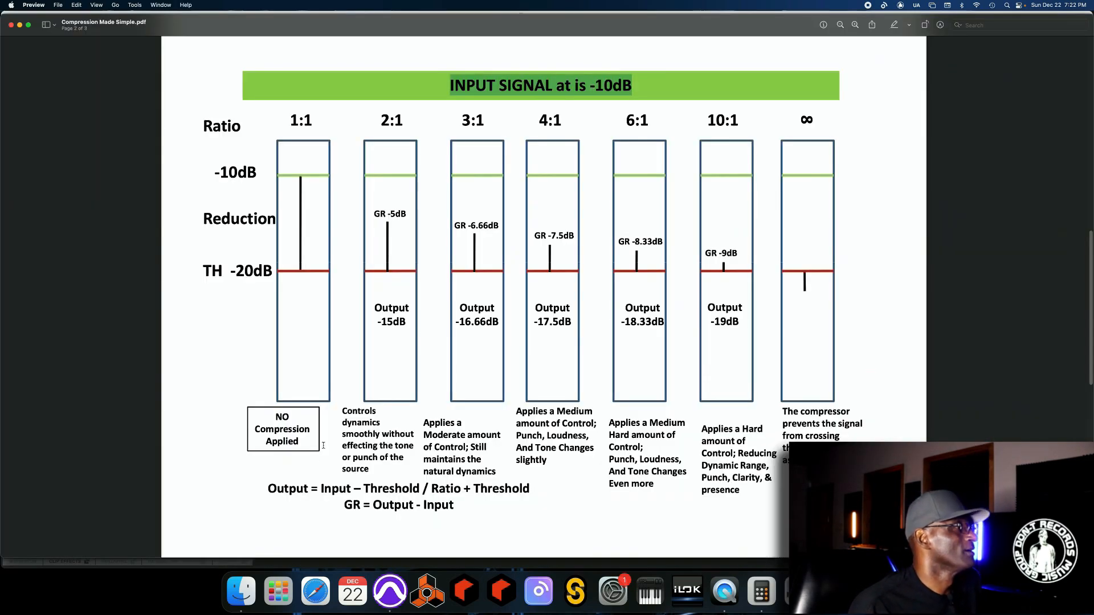
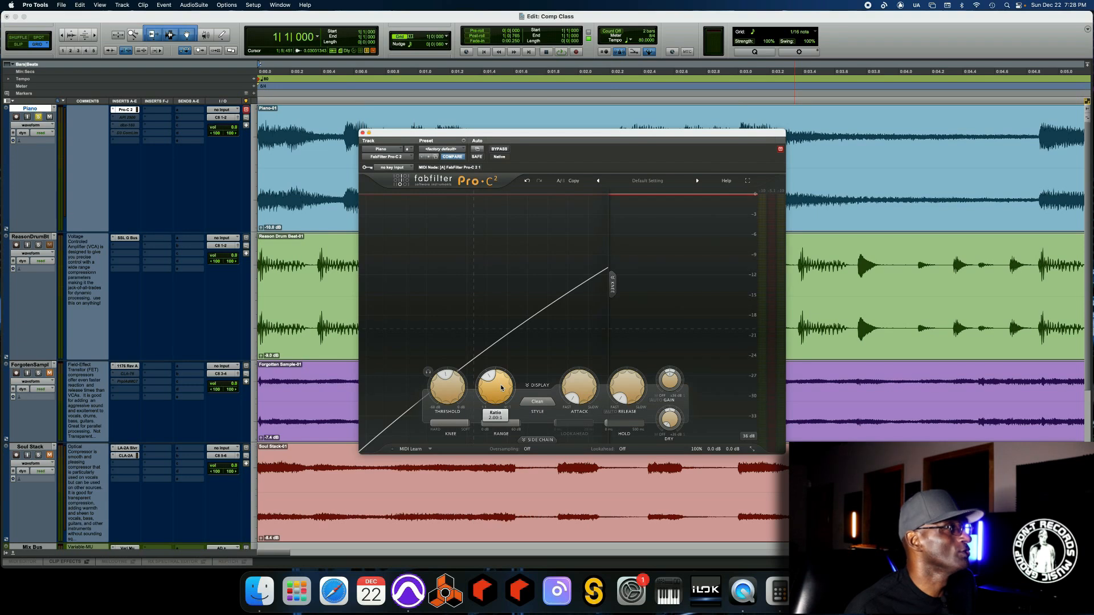
- Set the Pro-C 2 ratio to 3:1 and play the session briefly to audition the compression
double_click(502, 388)
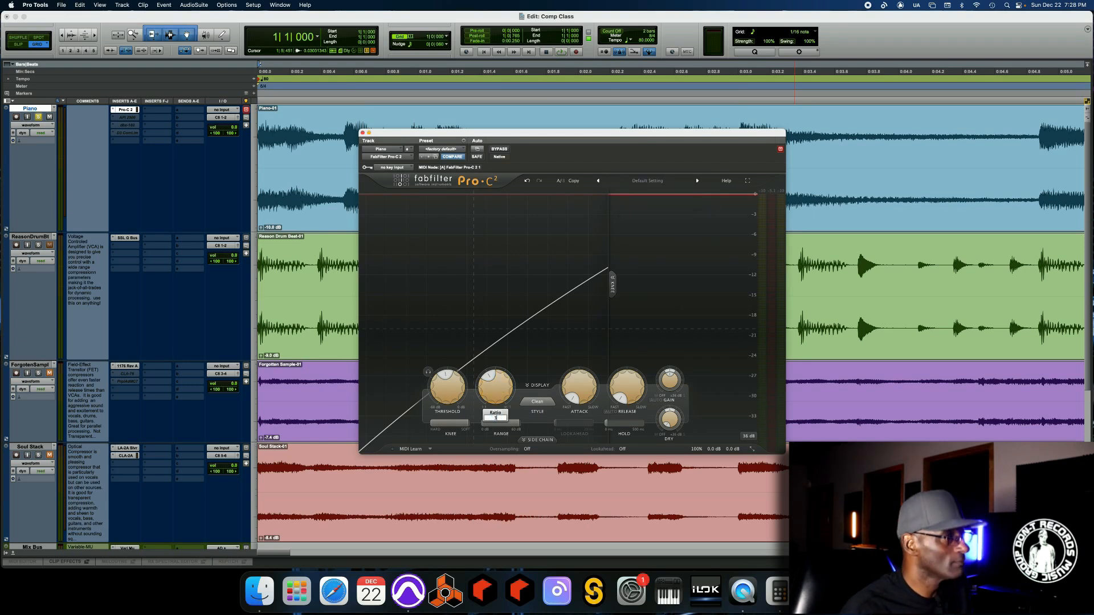
type("3")
key("Return")
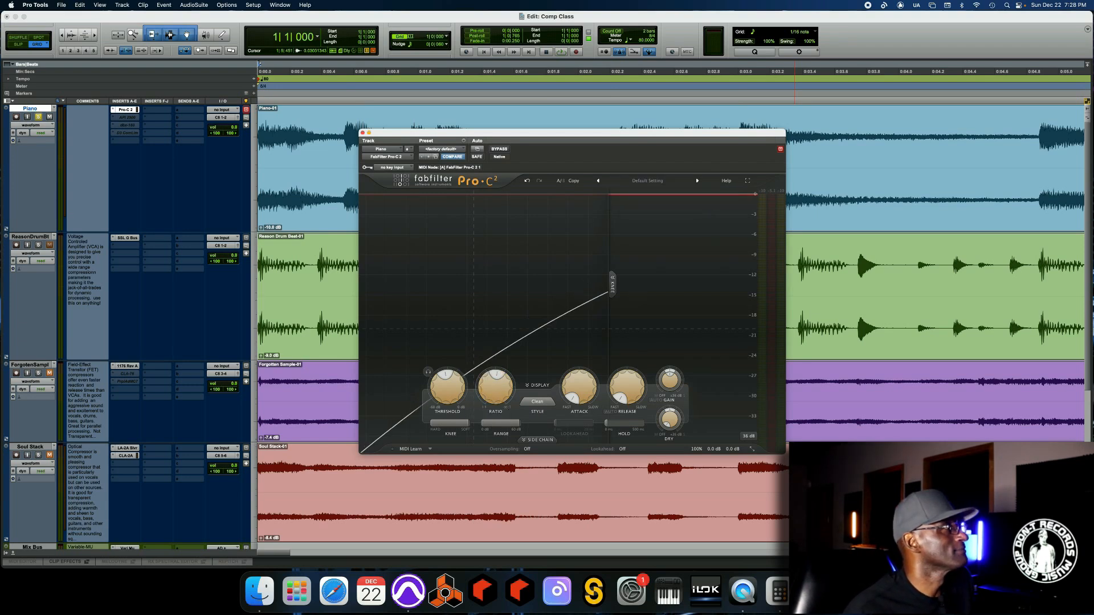
key("space")
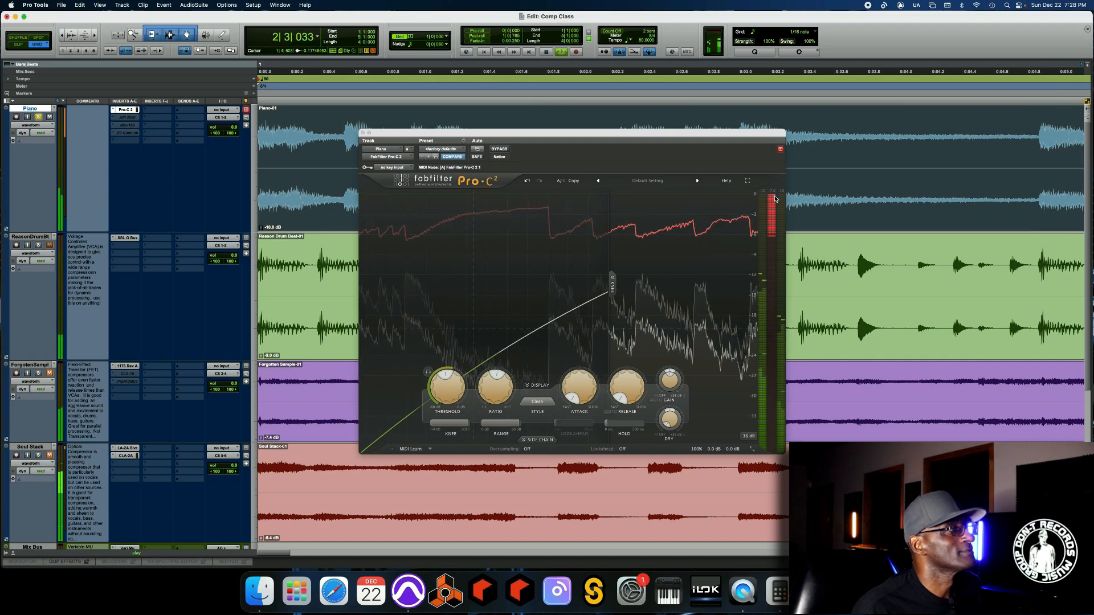
mouse_move(775, 199)
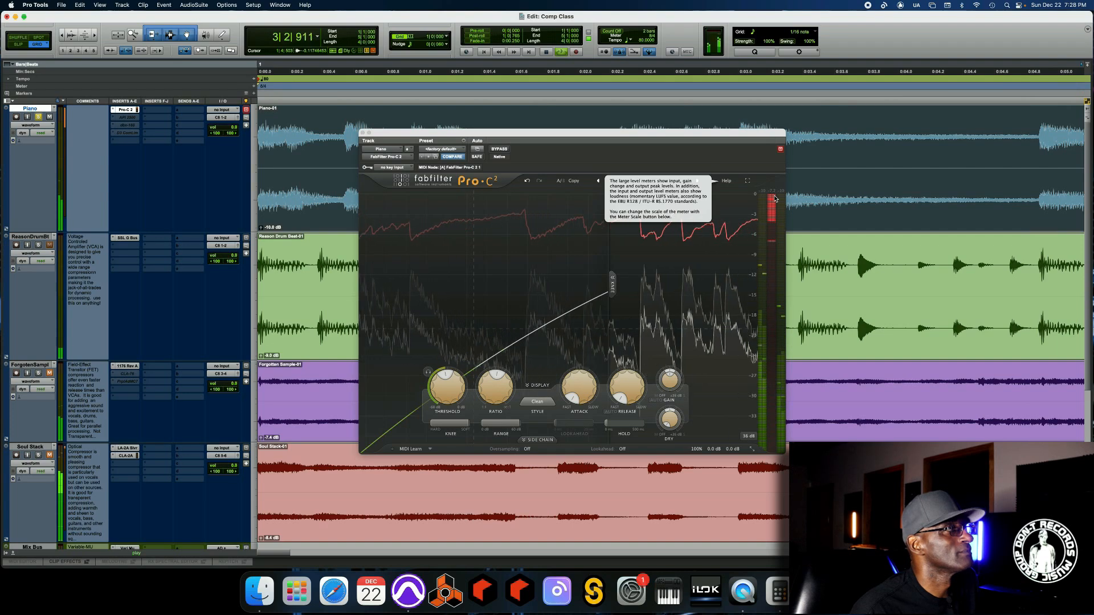
key("space")
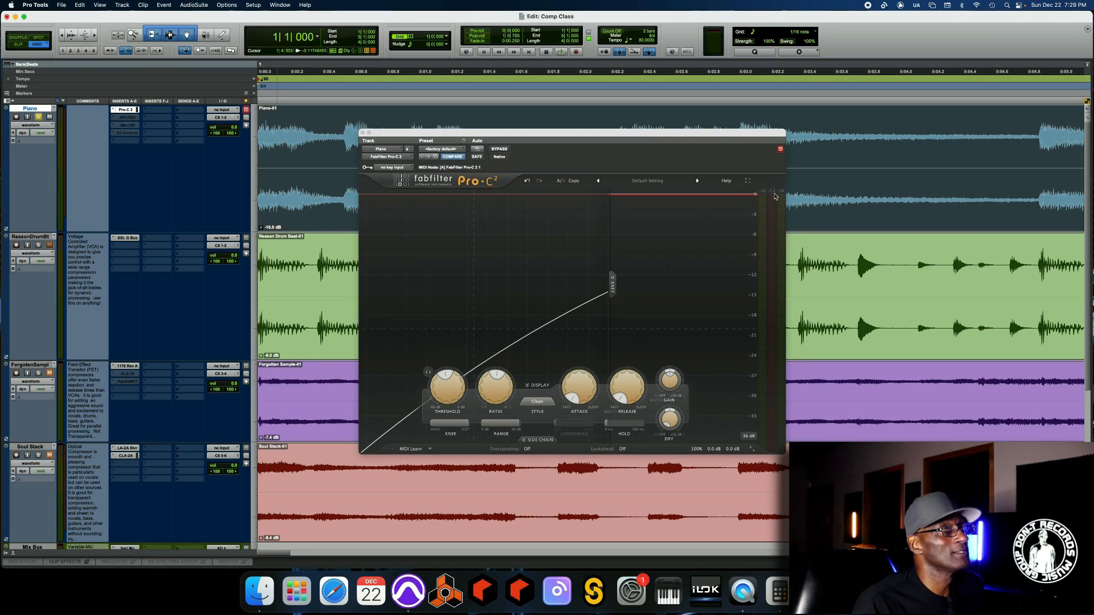
- Set the Pro-C 2 ratio to 4:1 and play the session briefly to audition it
left_click(783, 195)
mouse_move(491, 390)
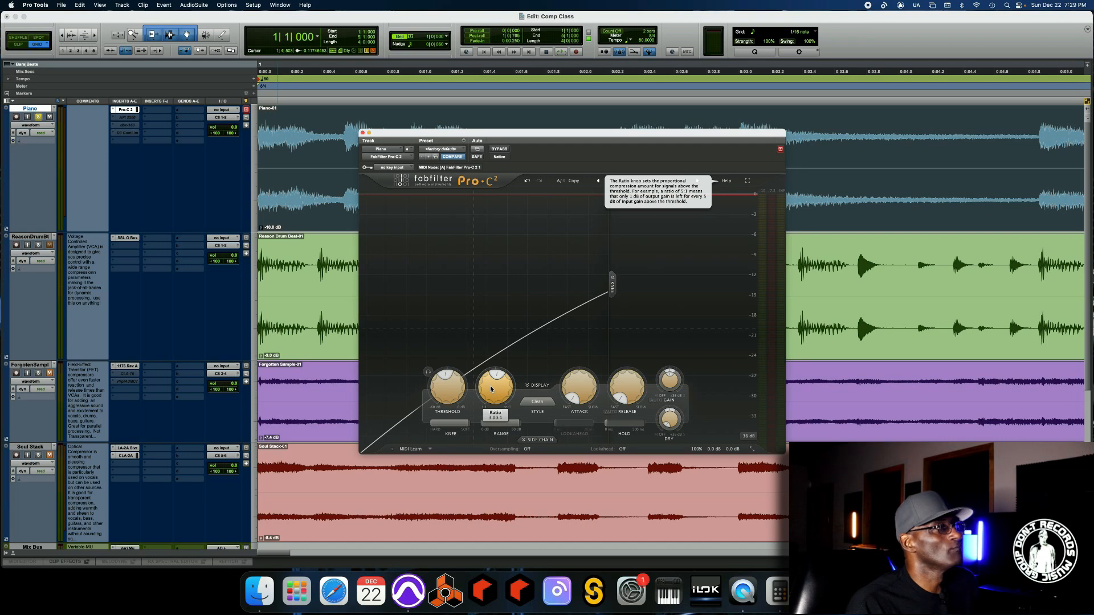
double_click(492, 390)
type("4")
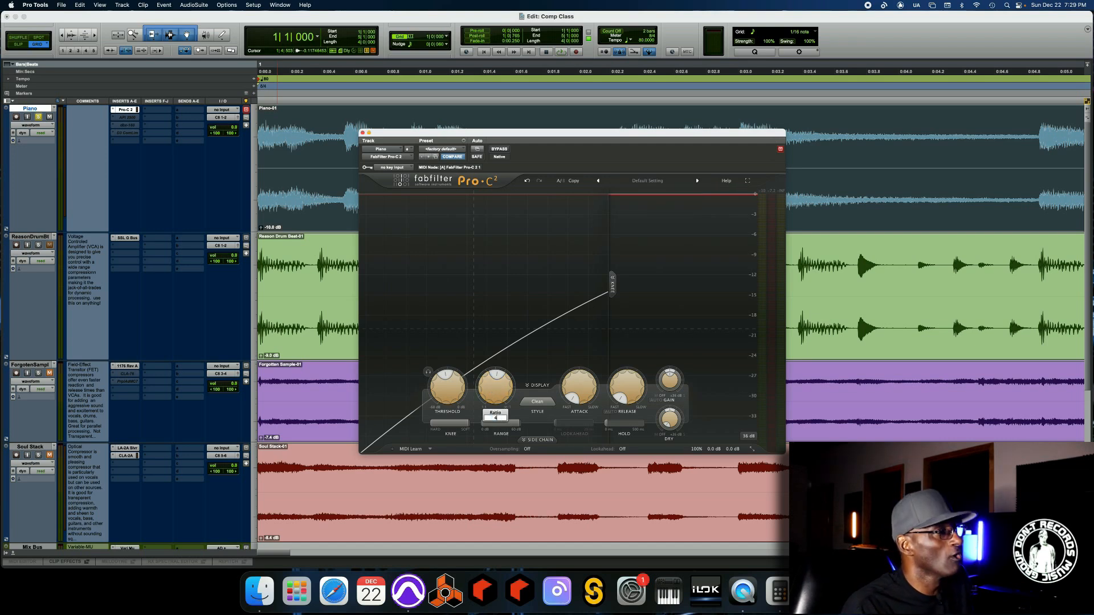
key("Return")
key("space")
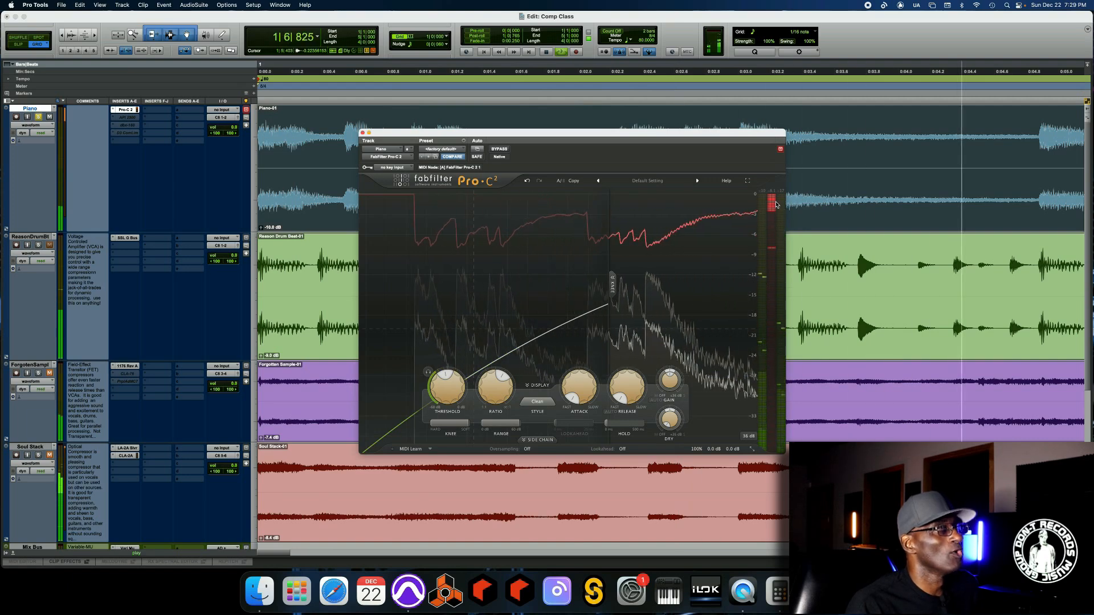
mouse_move(776, 205)
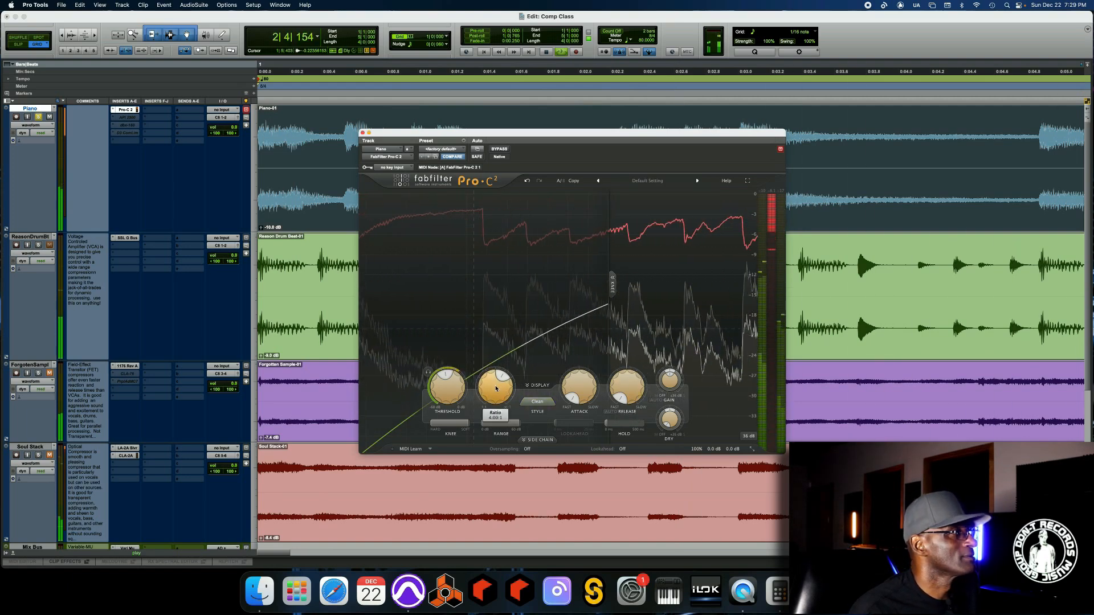
key("space")
- Raise the Pro-C 2 ratio further with its knob and play the session briefly to hear the heavier compression
mouse_move(515, 425)
left_click_drag(495, 388, 481, 322)
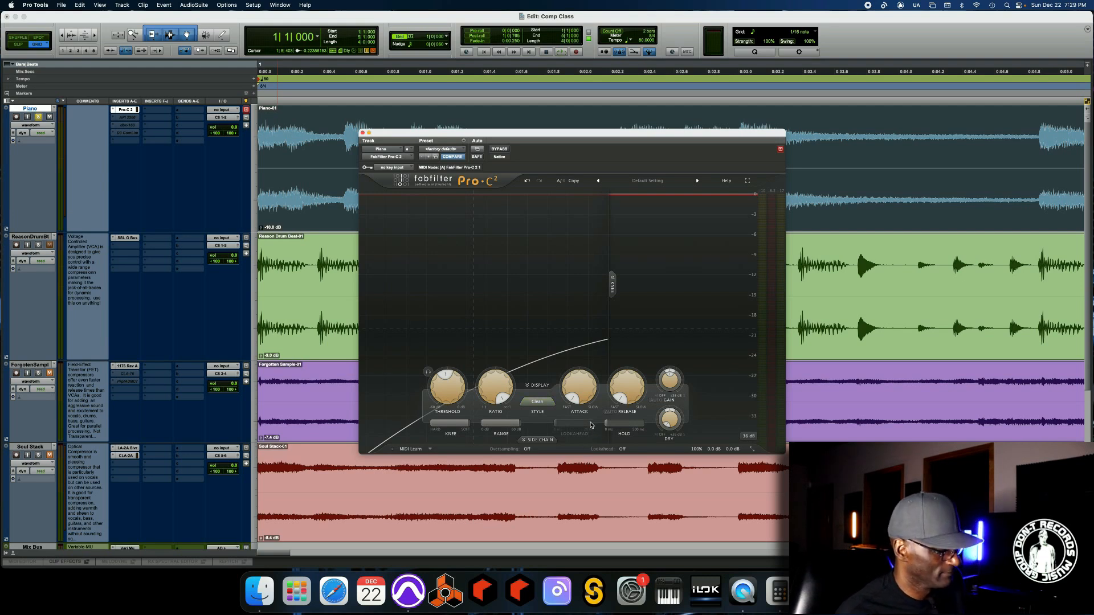
key("space")
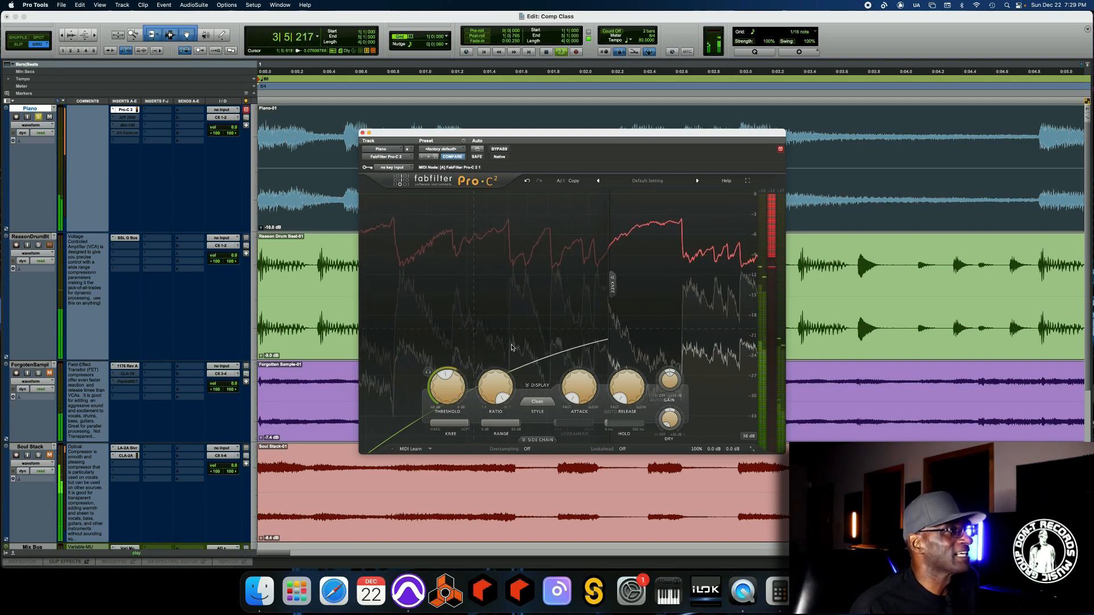
key("space")
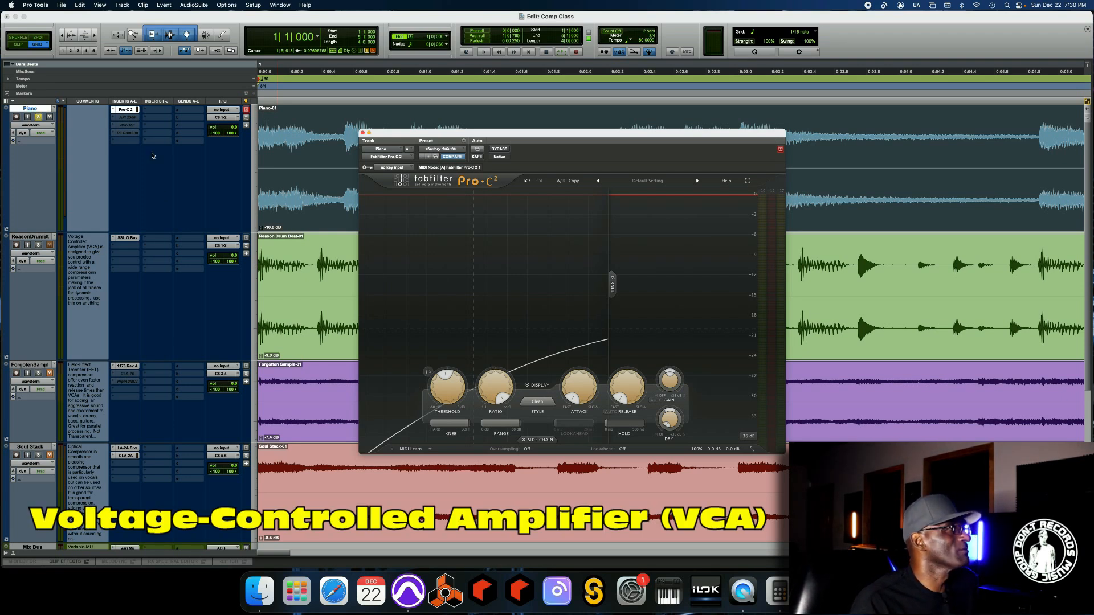
- Close Pro-C 2 and open the API 2500 bus compressor on the Piano track to show it, then close it
left_click(362, 133)
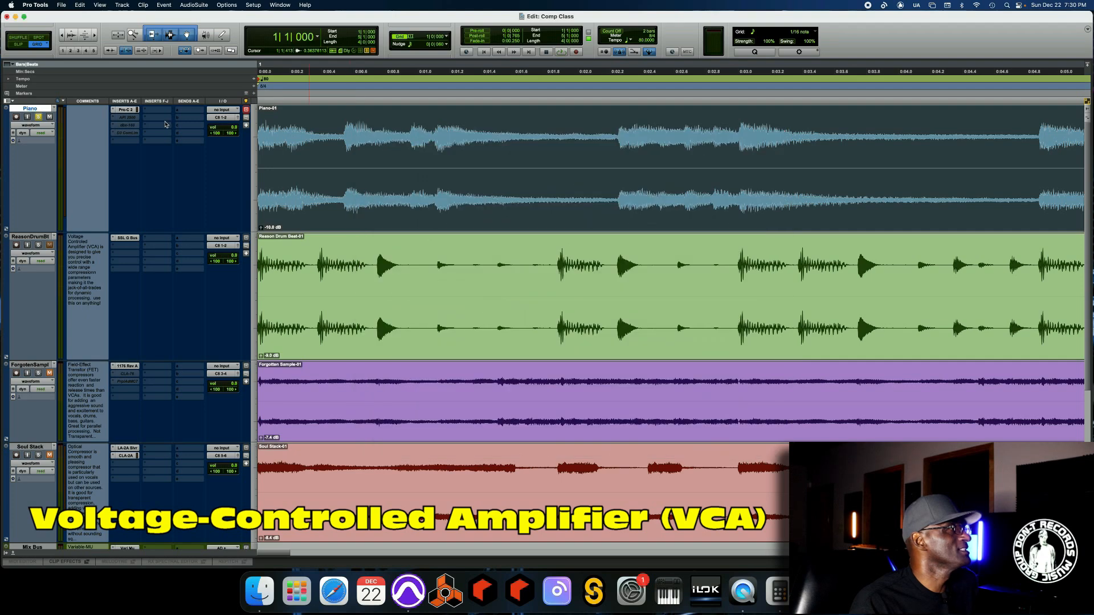
left_click(134, 118)
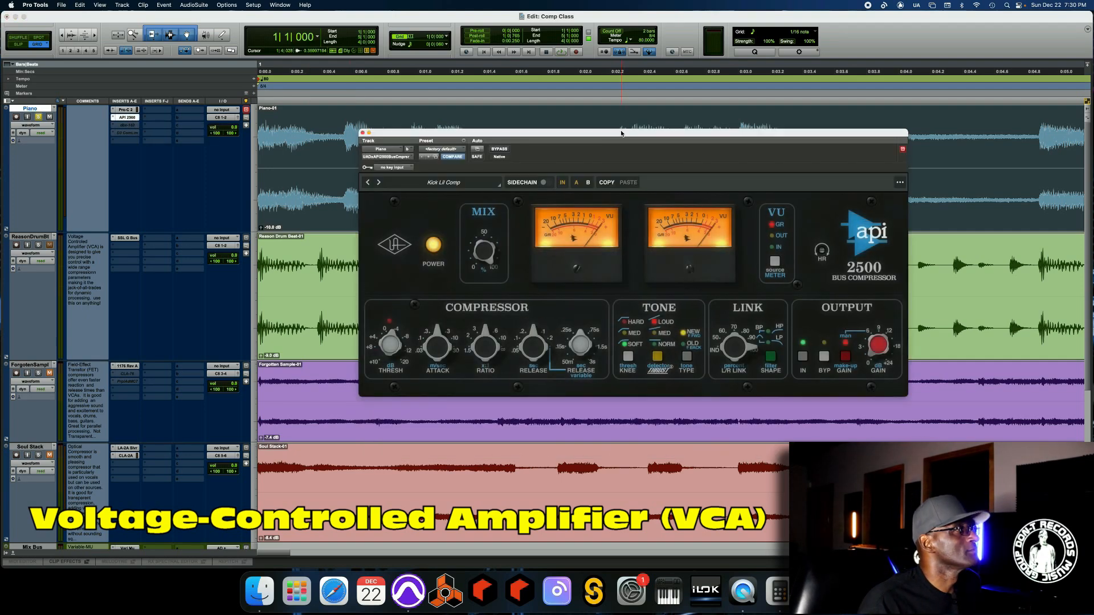
left_click_drag(622, 134, 559, 137)
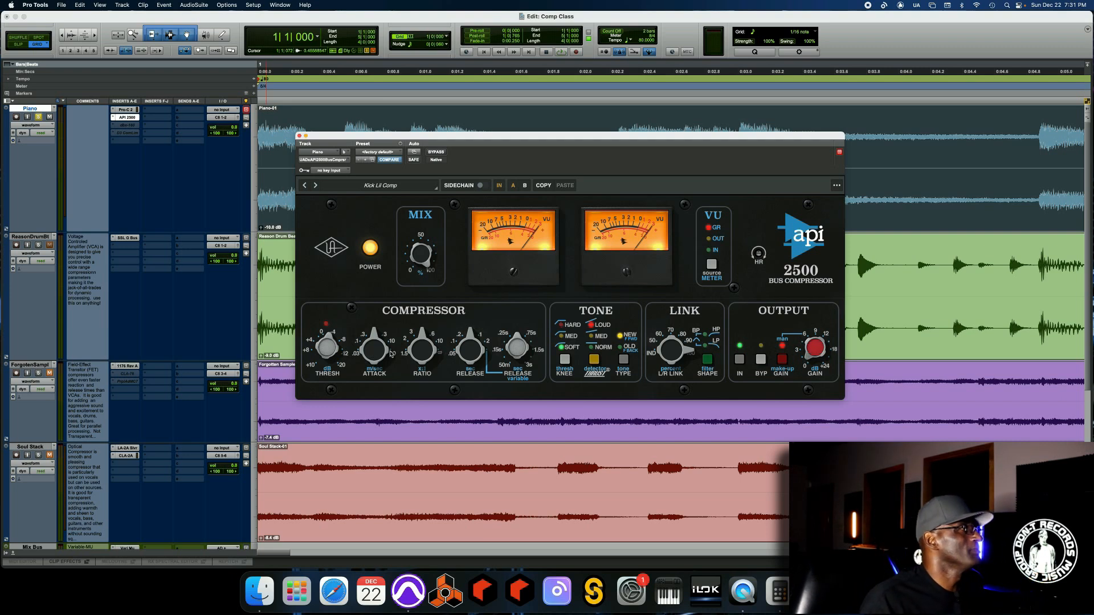
left_click(300, 137)
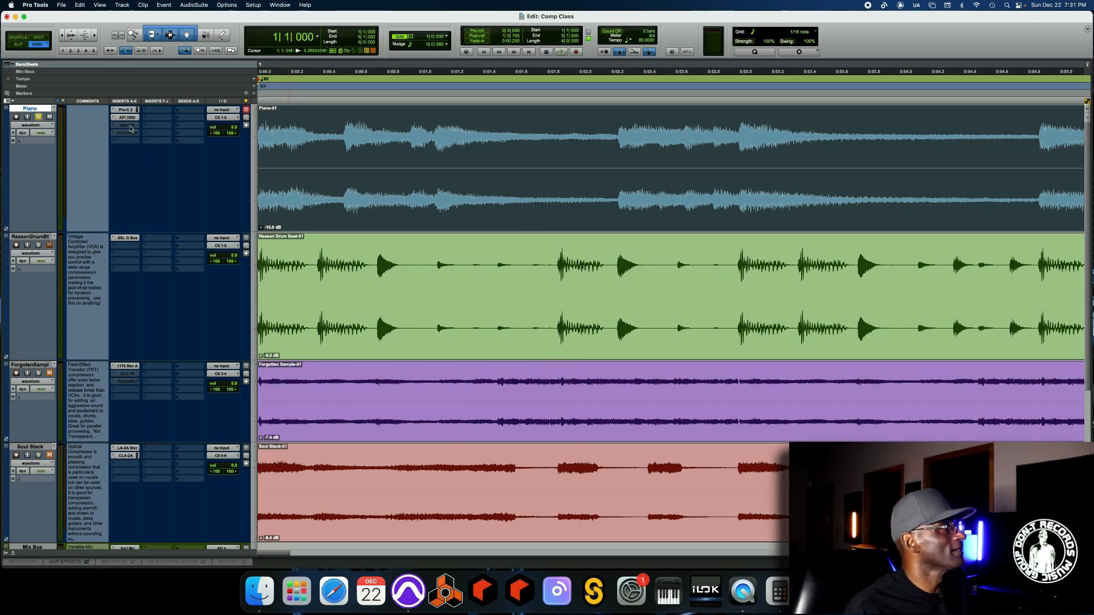
- Open the dbx 160 compressor on the Piano track to show its controls, then close it
left_click(127, 125)
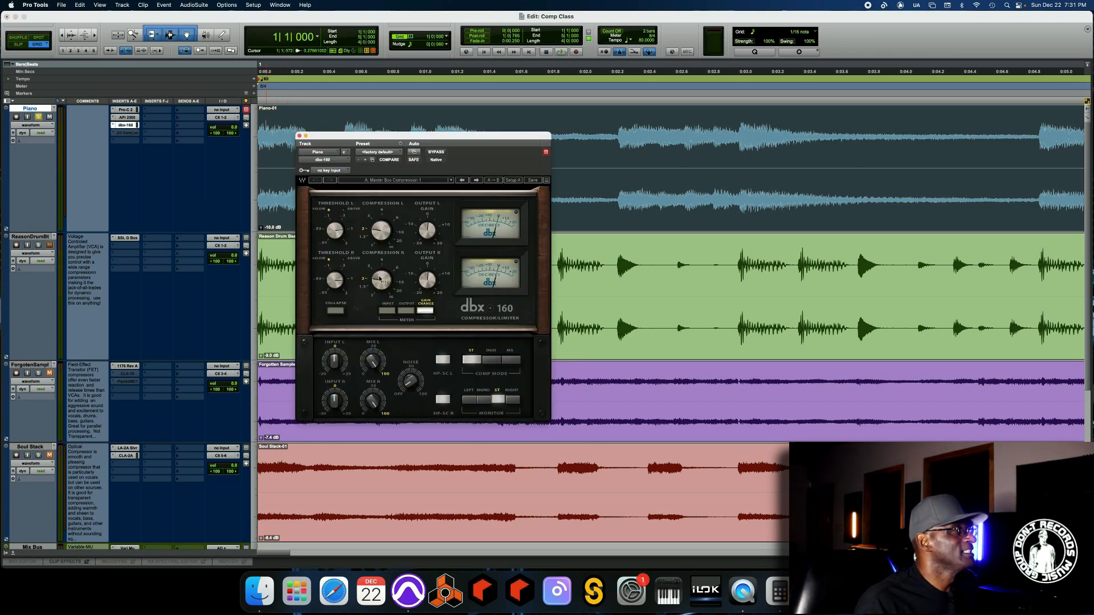
left_click_drag(405, 144, 456, 132)
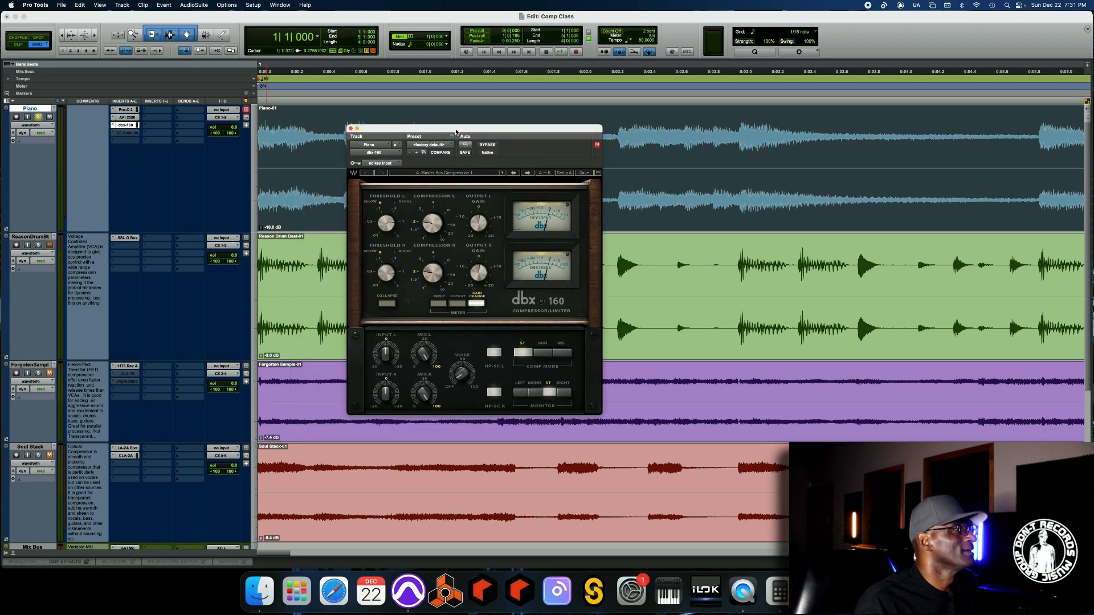
left_click(351, 128)
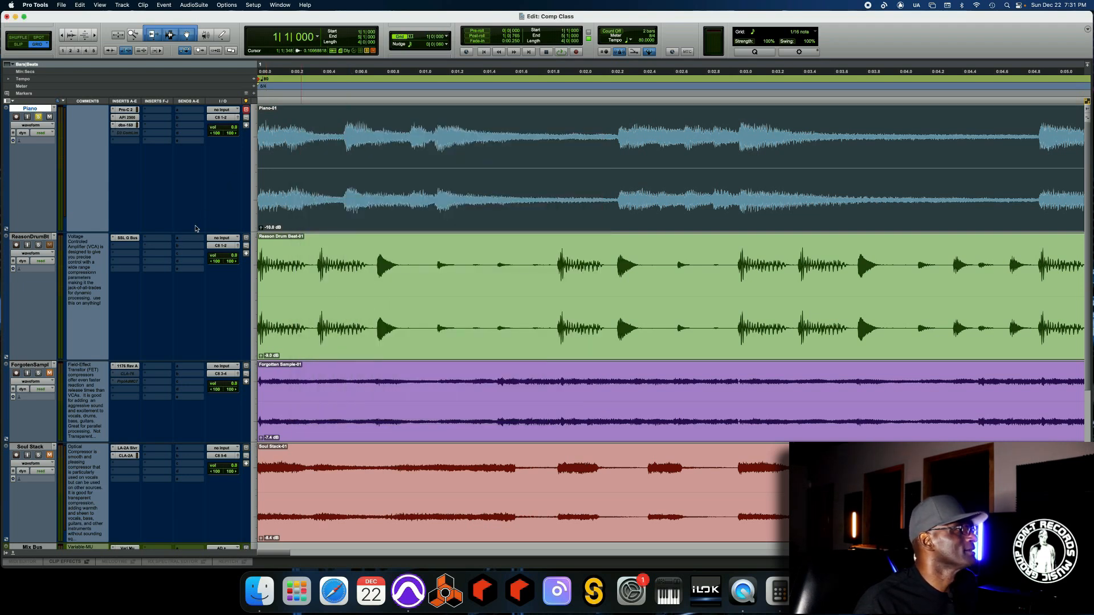
- Compare the SSL G Bus compressor on the Reason Drum Beat track with the API 2500 on the Piano track, closing each window
left_click(128, 238)
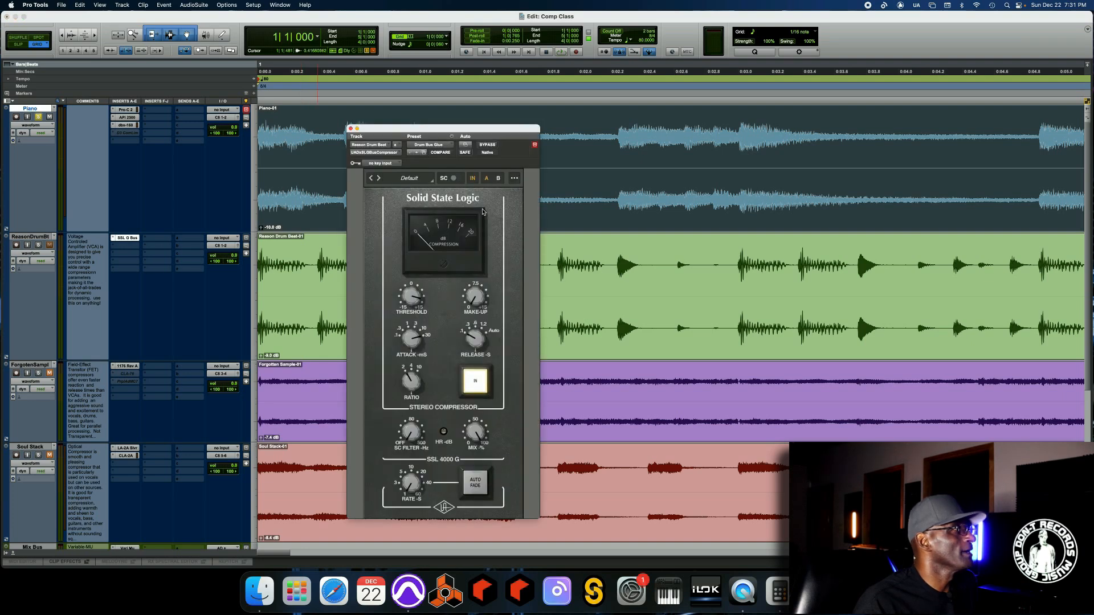
left_click(129, 118)
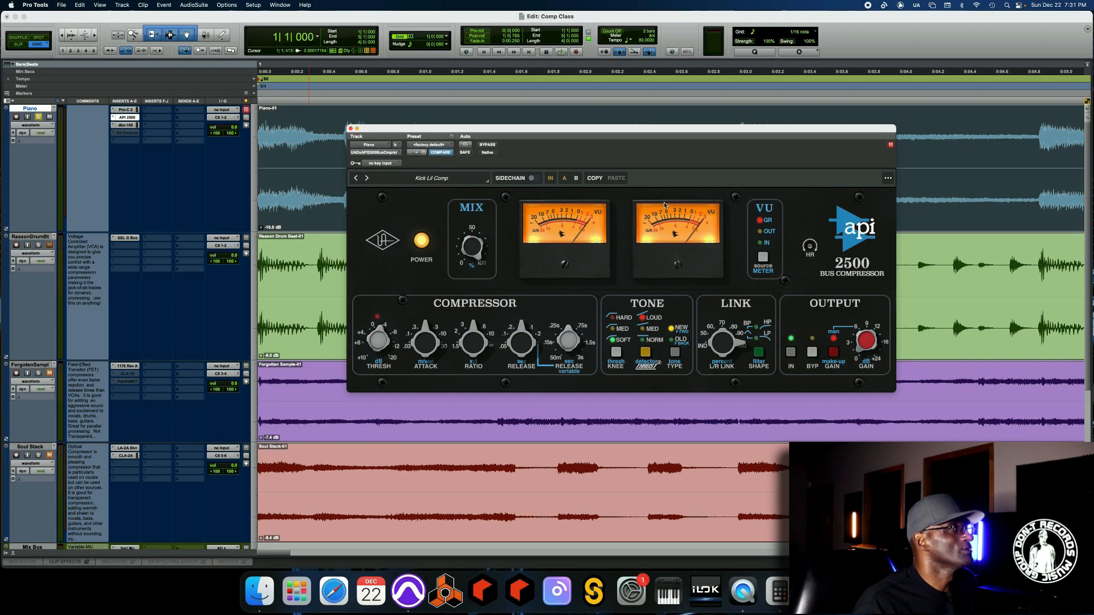
left_click_drag(655, 133, 639, 97)
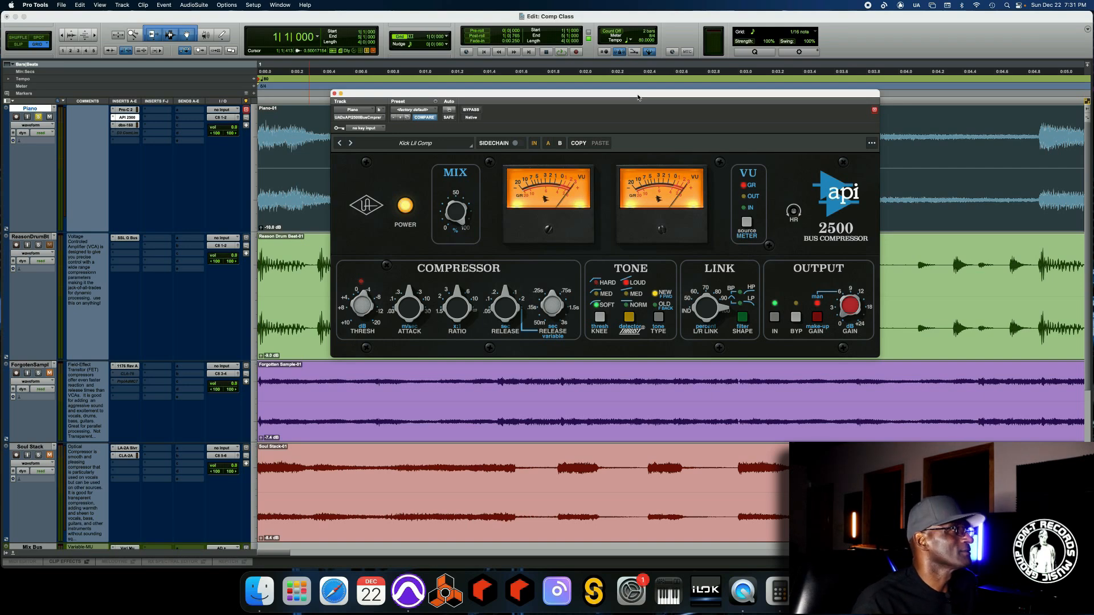
left_click(335, 94)
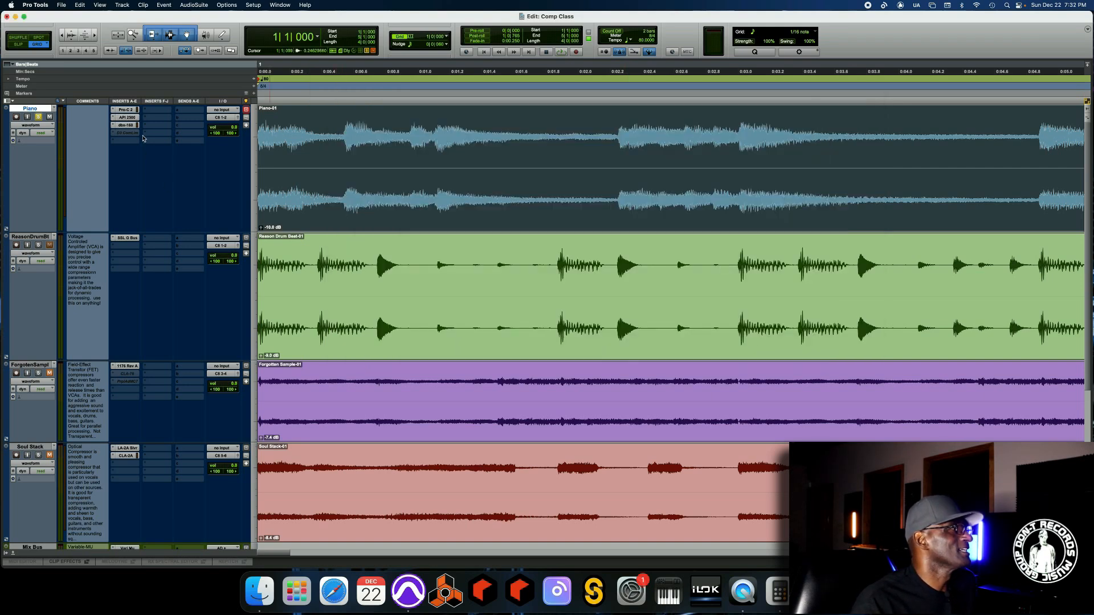
left_click(126, 238)
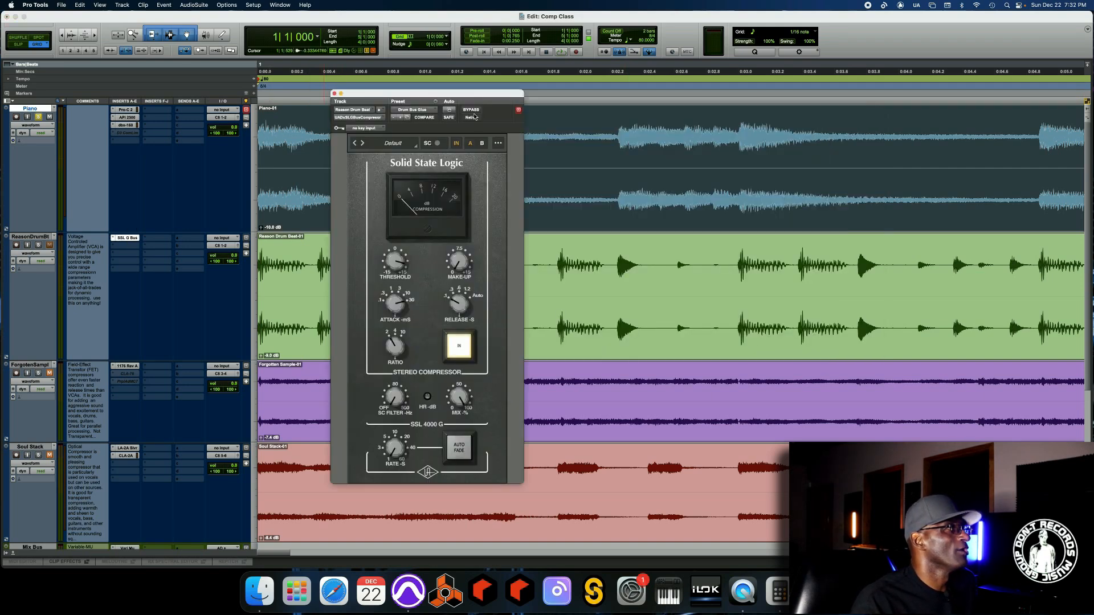
left_click_drag(477, 94, 605, 71)
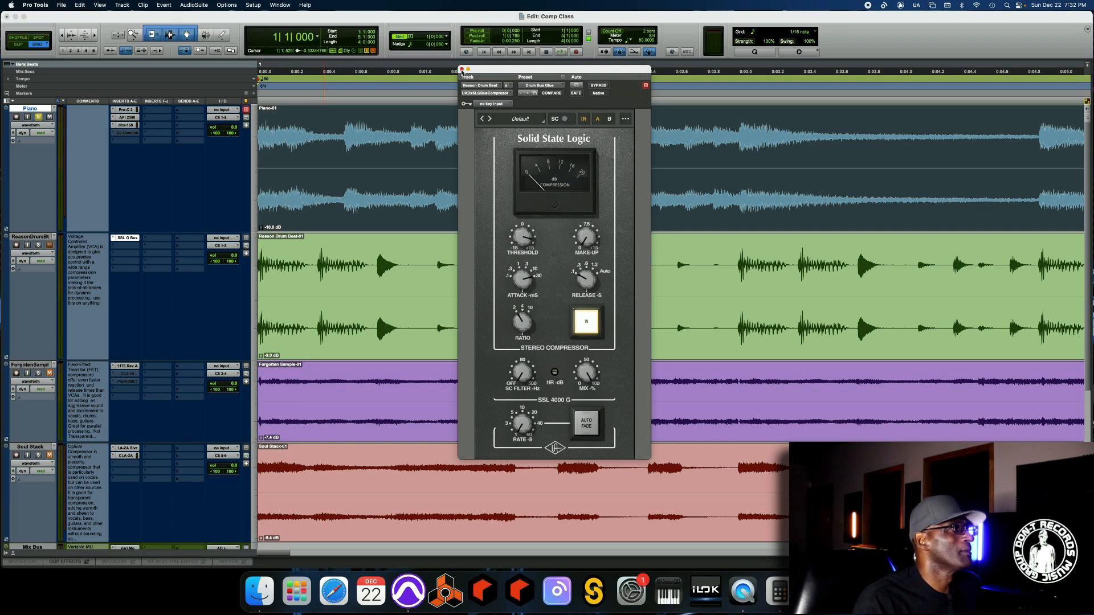
left_click(462, 69)
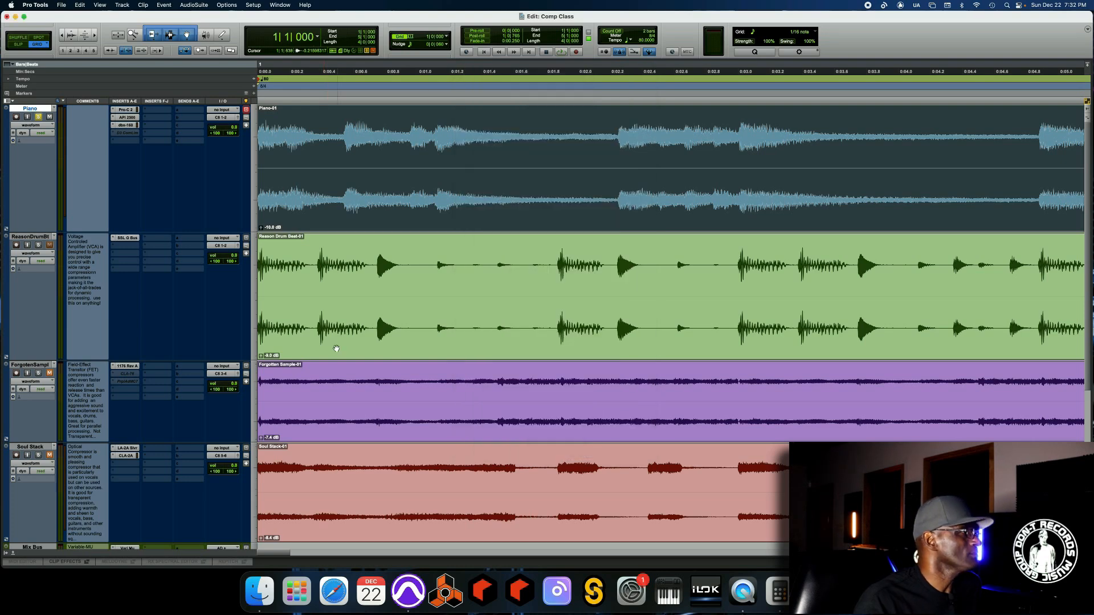
- Open the 1176 limiting amplifier on the Forgotten Sample track to examine its input, attack and release controls, then close it
left_click(130, 367)
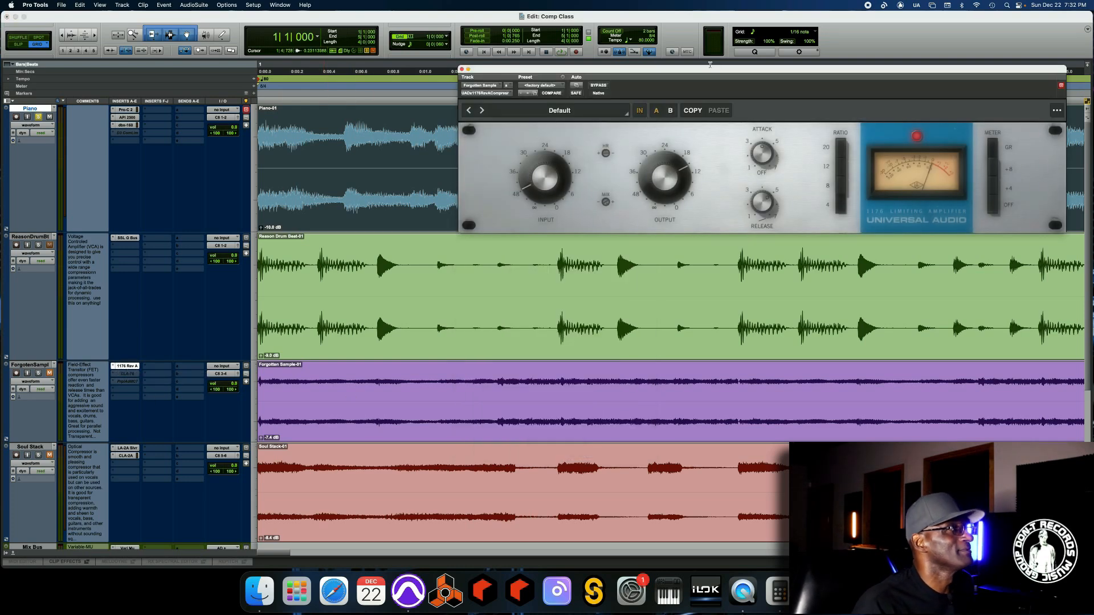
left_click_drag(698, 69, 547, 118)
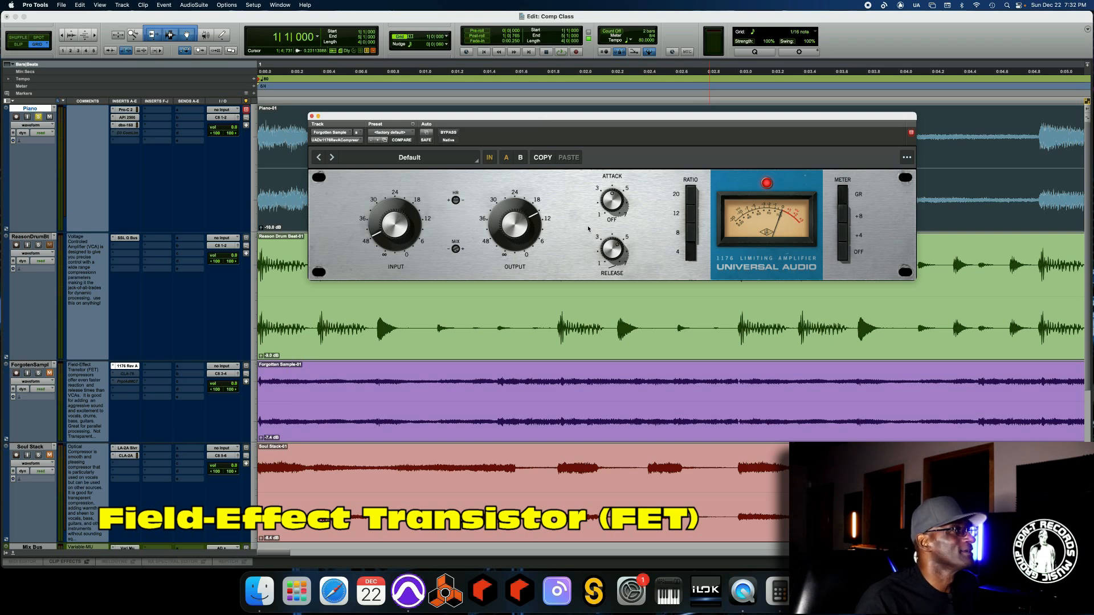
left_click_drag(610, 211, 613, 127)
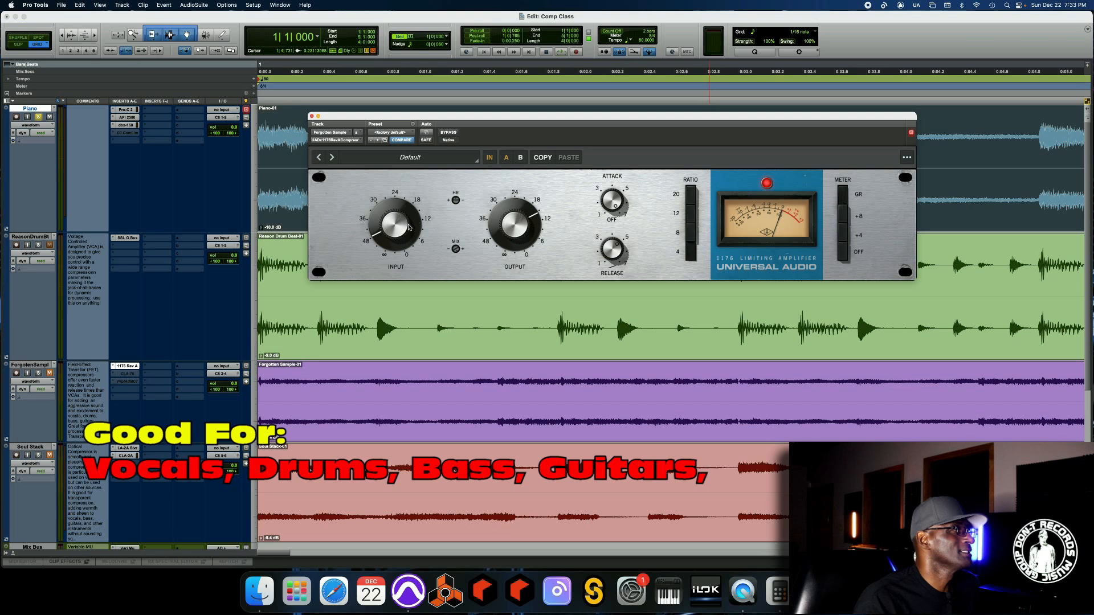
left_click_drag(409, 226, 408, 217)
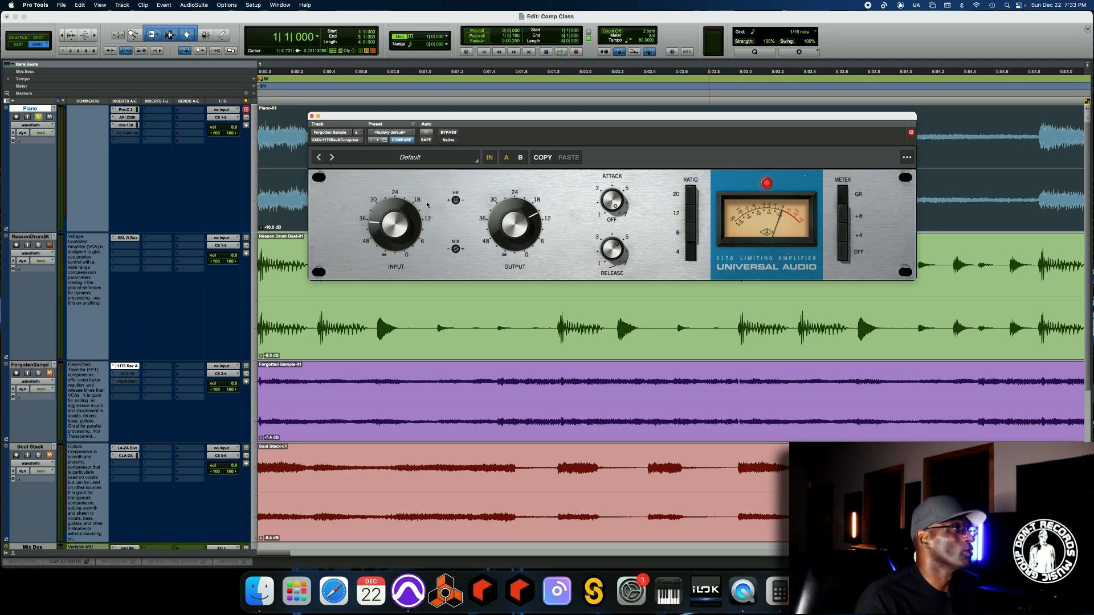
left_click(312, 117)
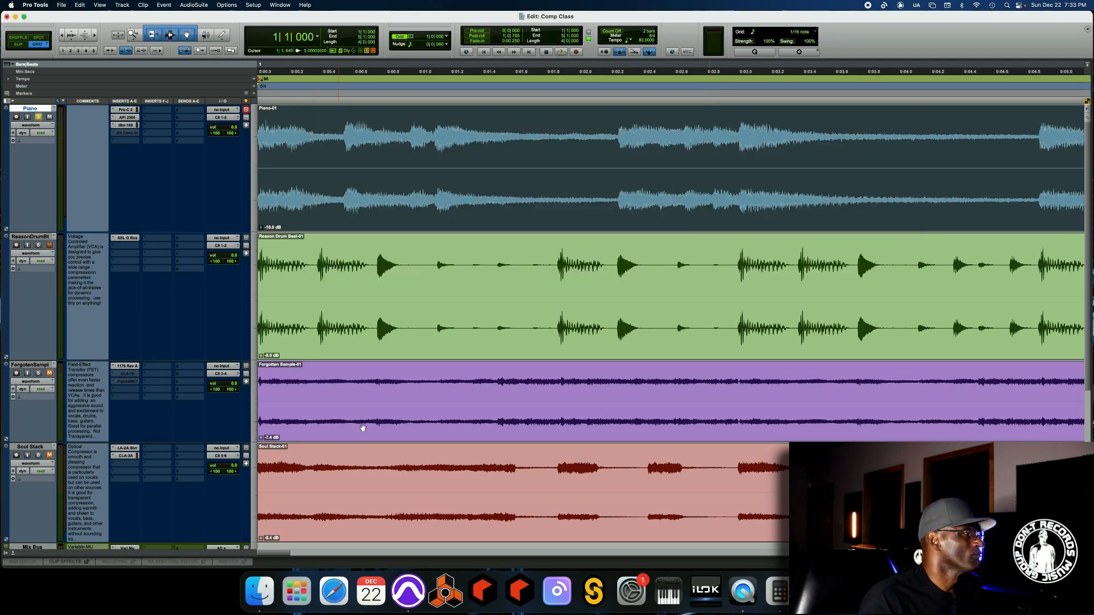
- Open the LA-2A leveling amplifier on the Soul Stack track to show it, then close it
scroll(174, 398, "down", 4)
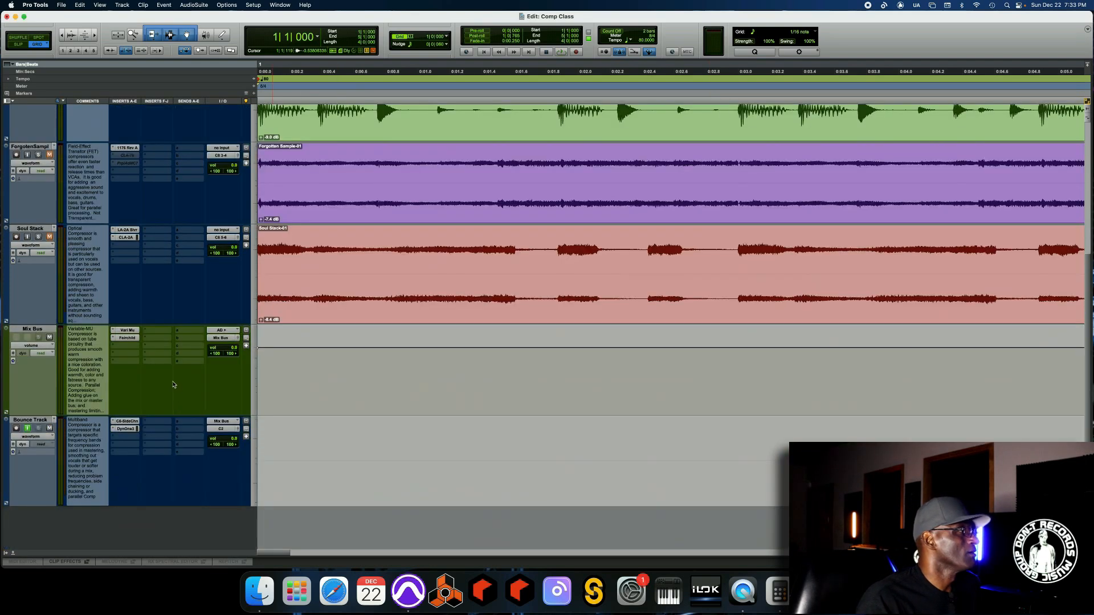
left_click(125, 231)
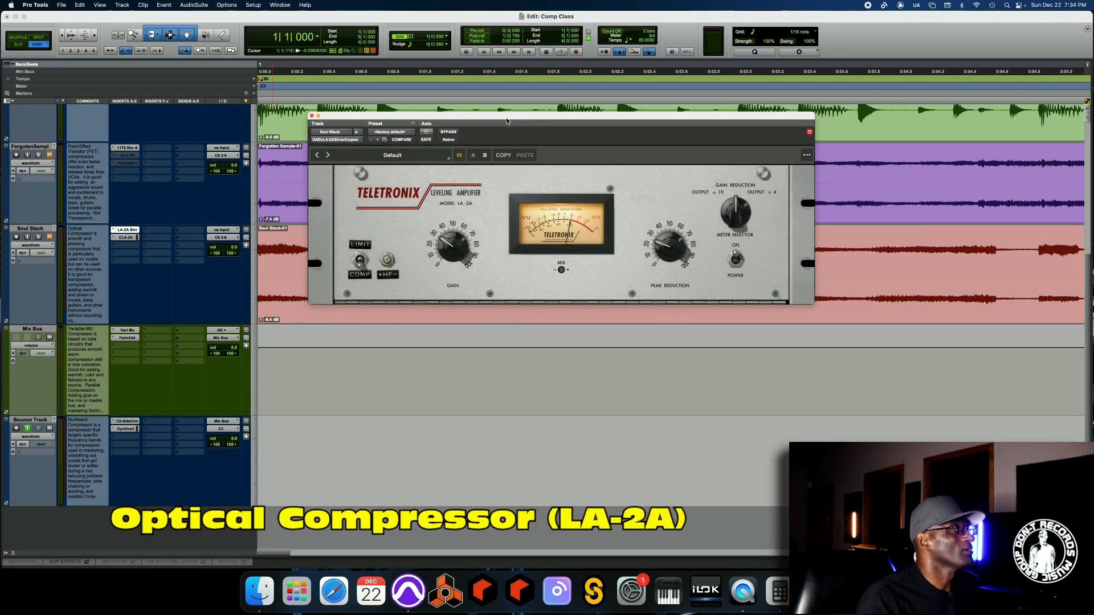
left_click_drag(508, 123, 571, 108)
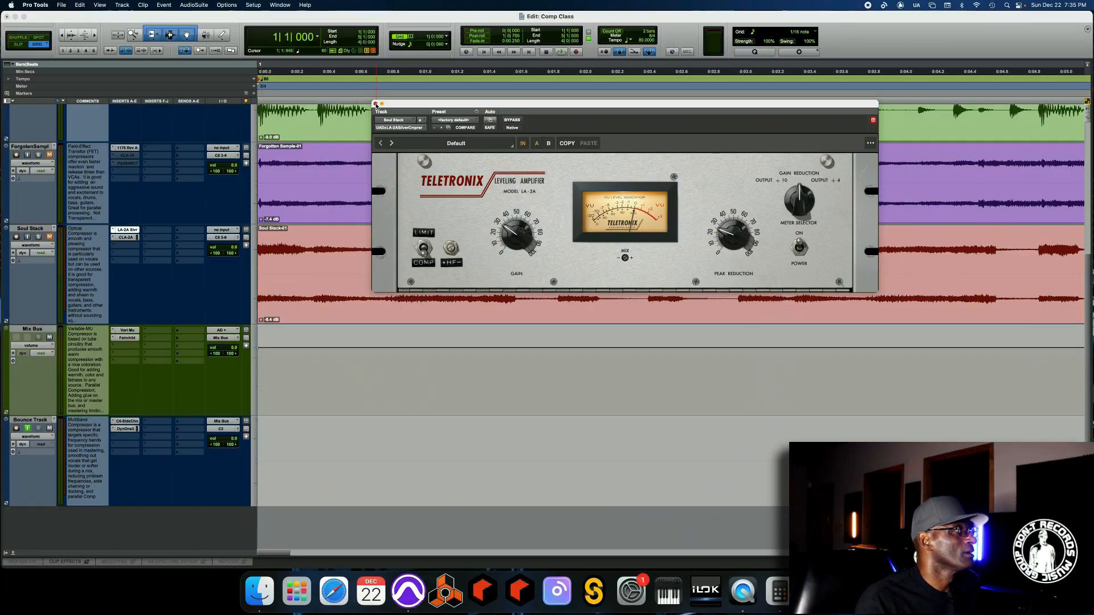
left_click(376, 104)
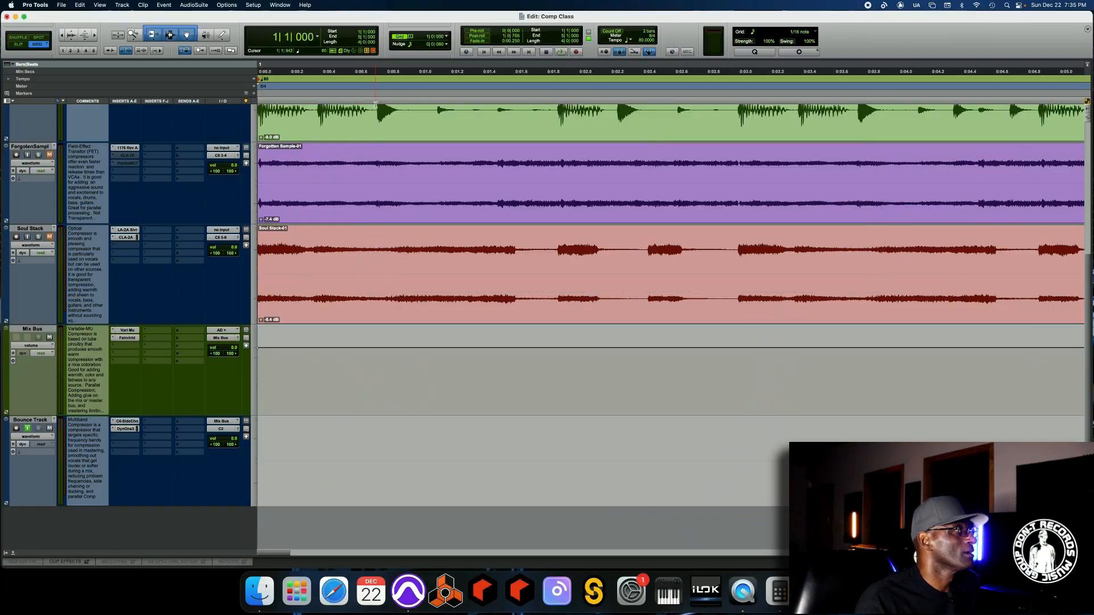
- Open the Manley Variable Mu limiter compressor on the Mix Bus track to show it, then close it
left_click(135, 332)
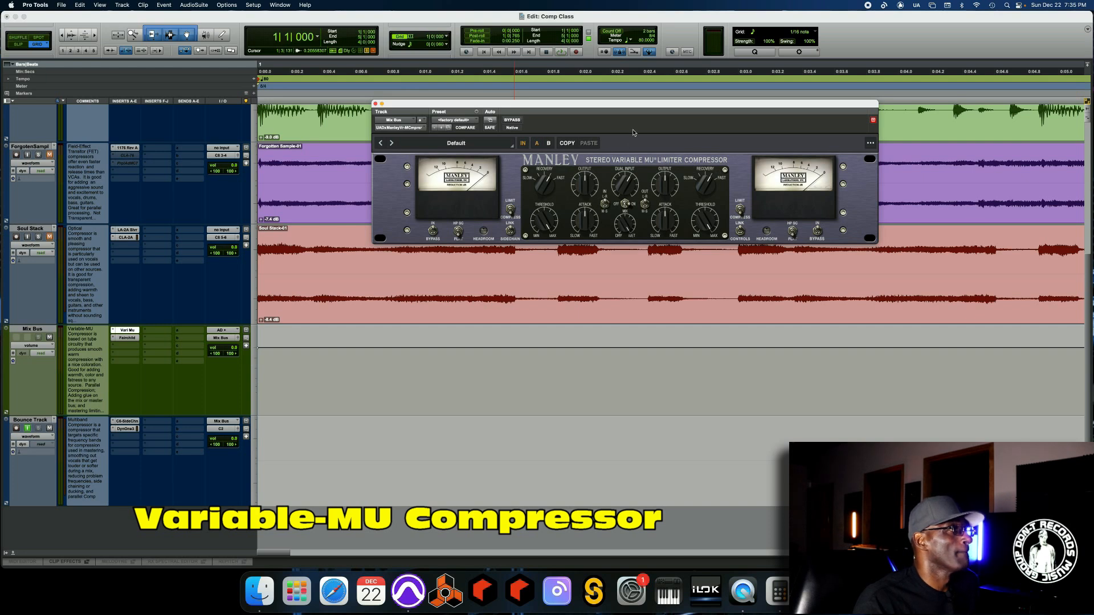
left_click_drag(633, 108, 628, 126)
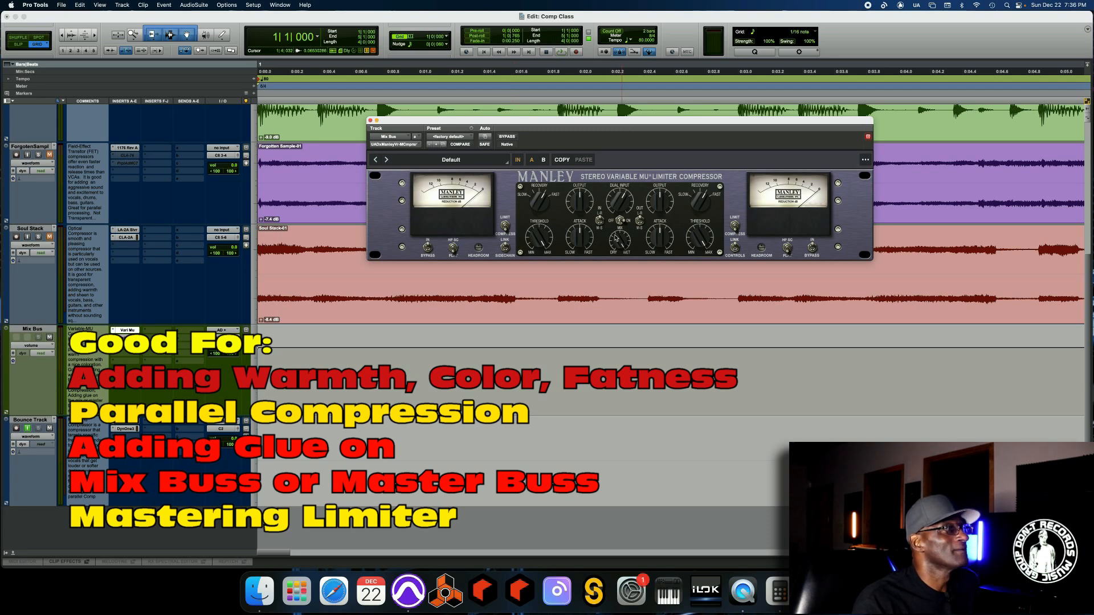
left_click_drag(614, 284, 605, 246)
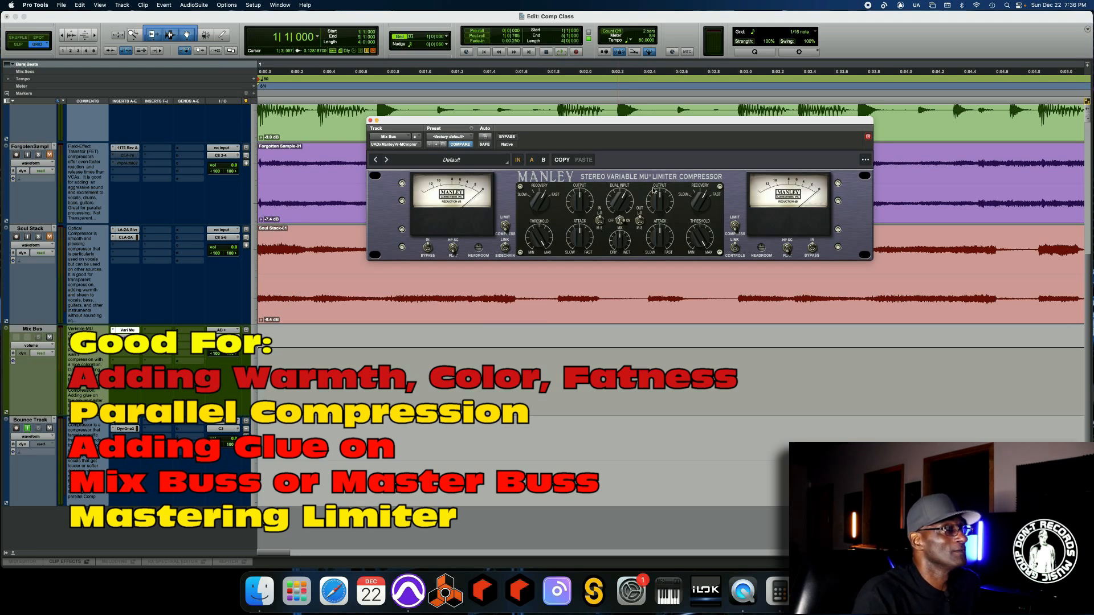
left_click(371, 122)
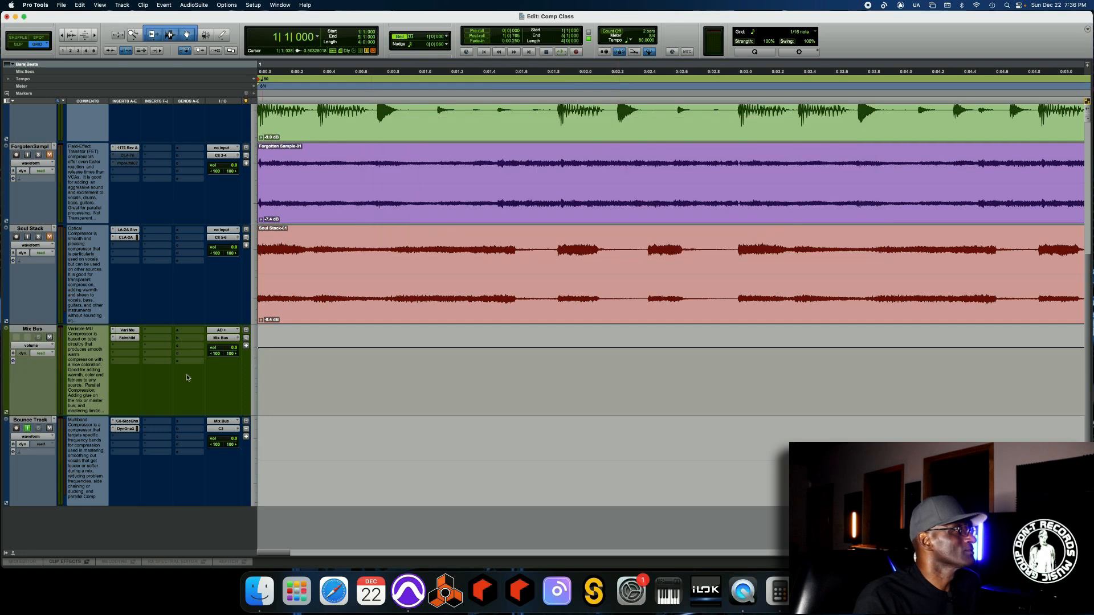
- Open the FabFilter Pro-MB multiband compressor on the Bounce Track and nudge the band 3/4 crossover slightly lower
left_click(131, 339)
left_click_drag(608, 125, 607, 58)
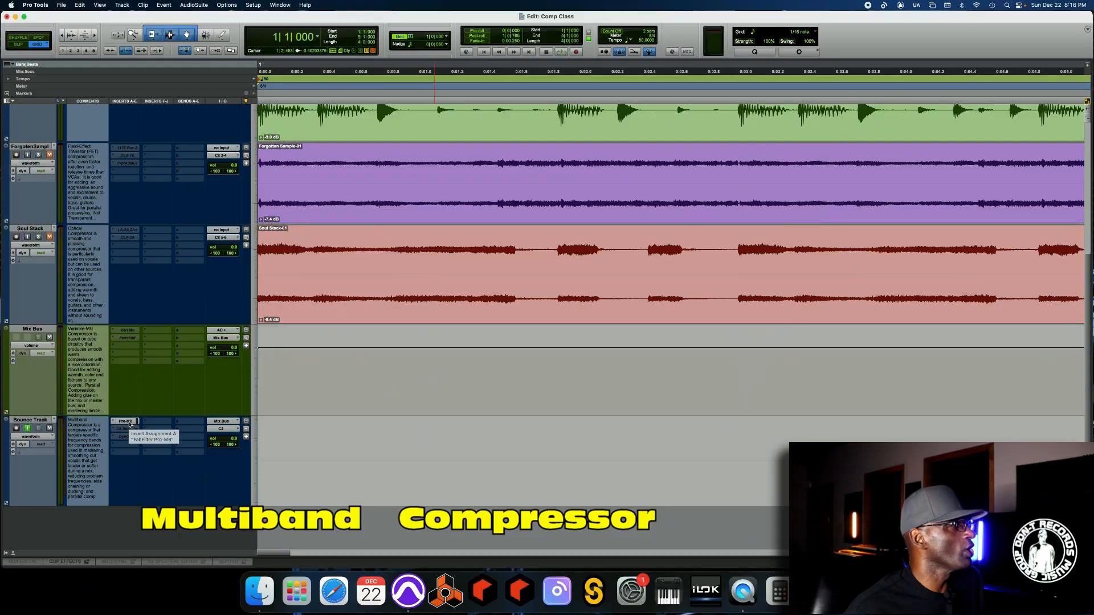
left_click(130, 424)
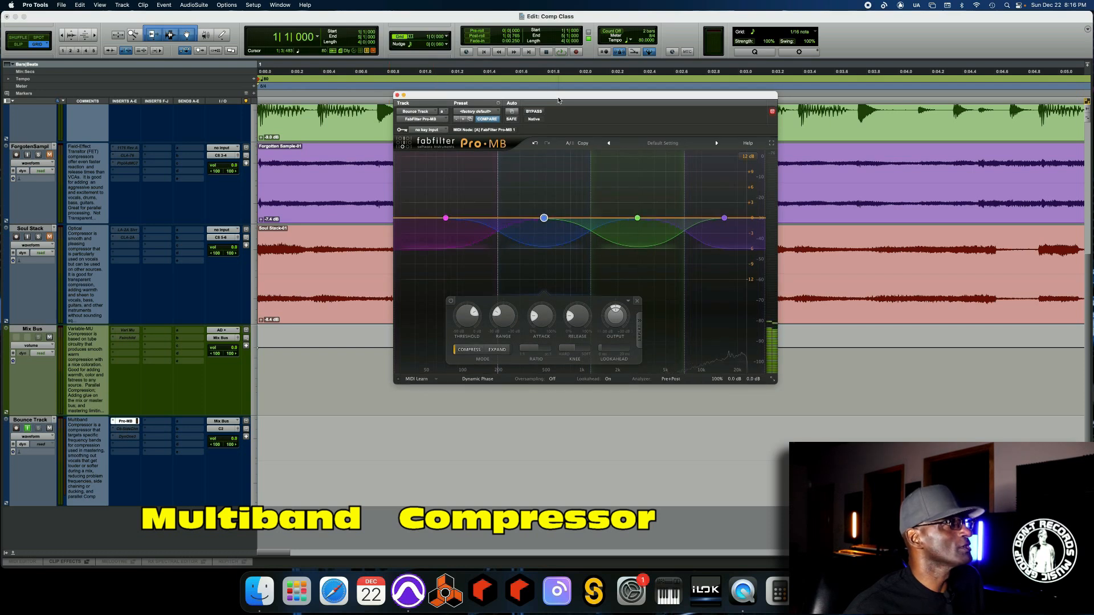
left_click_drag(559, 99, 575, 125)
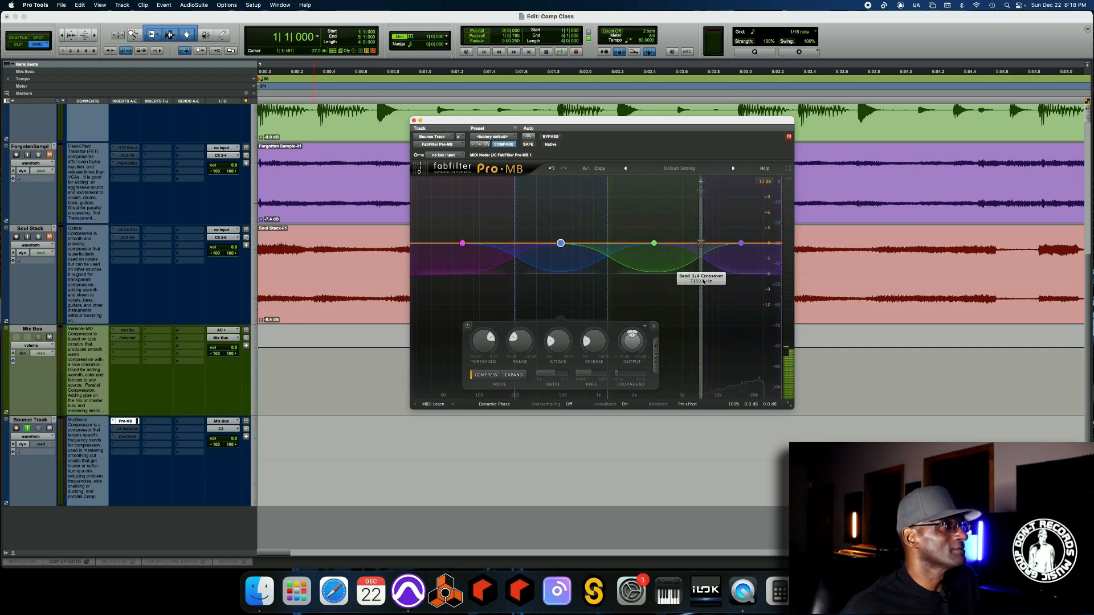
mouse_move(700, 218)
left_mouse_down()
mouse_move(655, 219)
mouse_move(694, 222)
left_mouse_up()
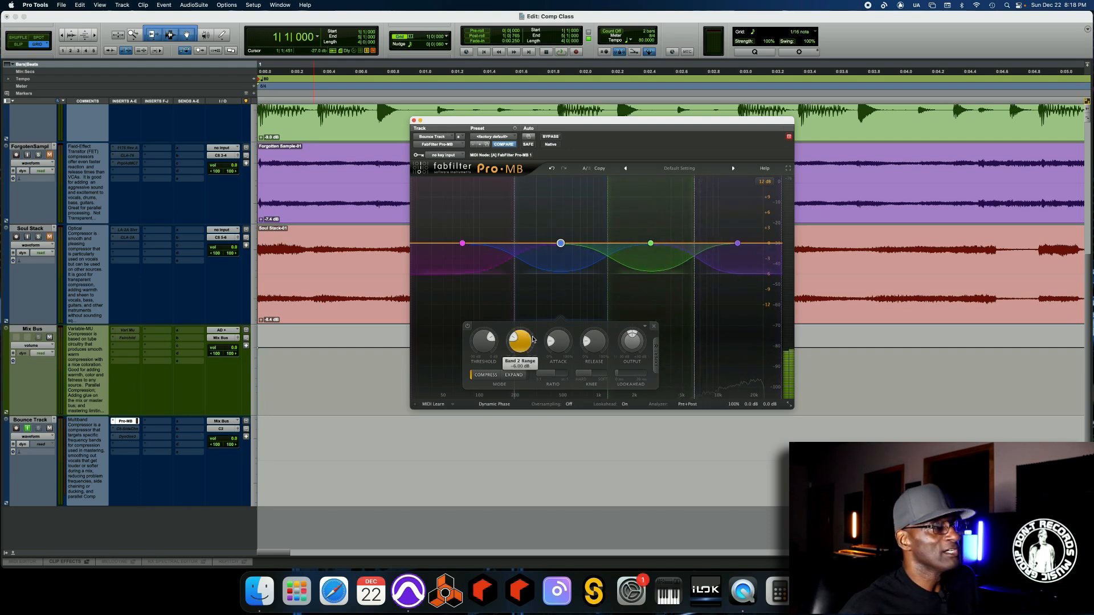
mouse_move(533, 340)
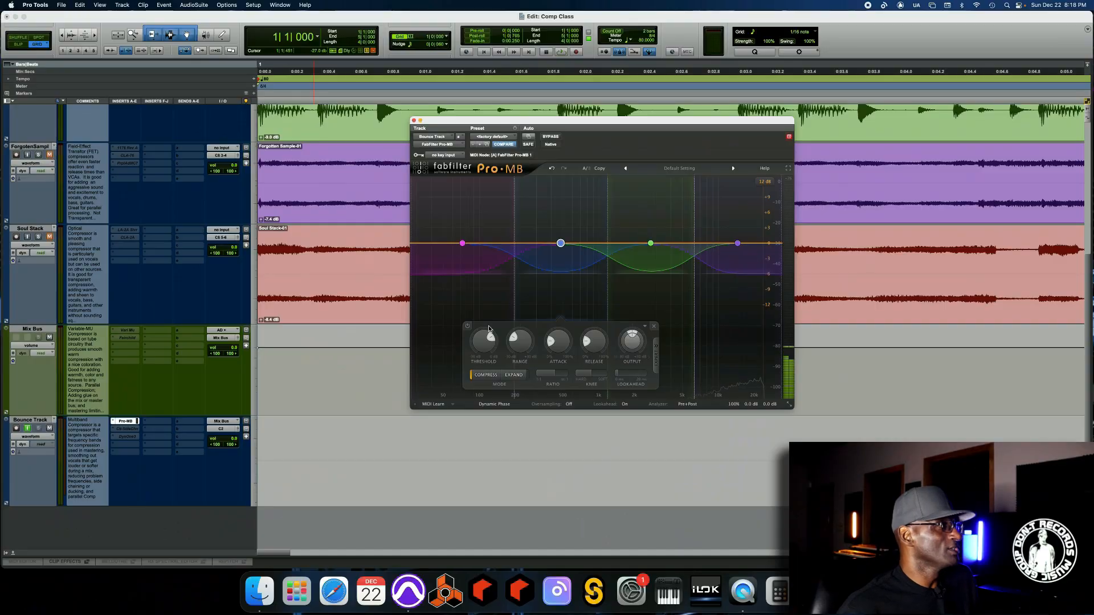
mouse_move(487, 337)
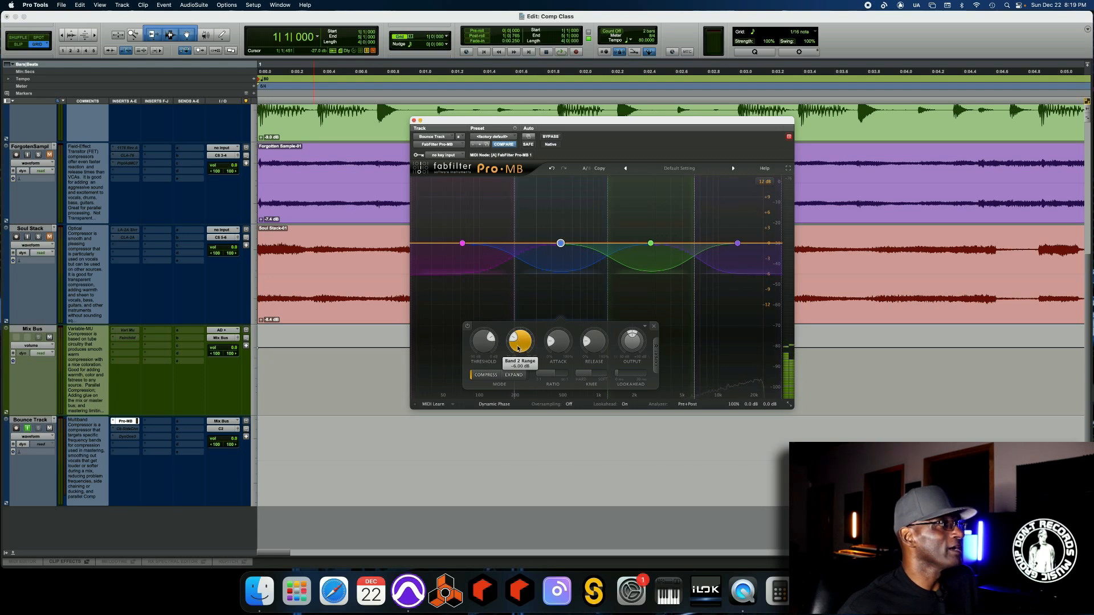
mouse_move(576, 256)
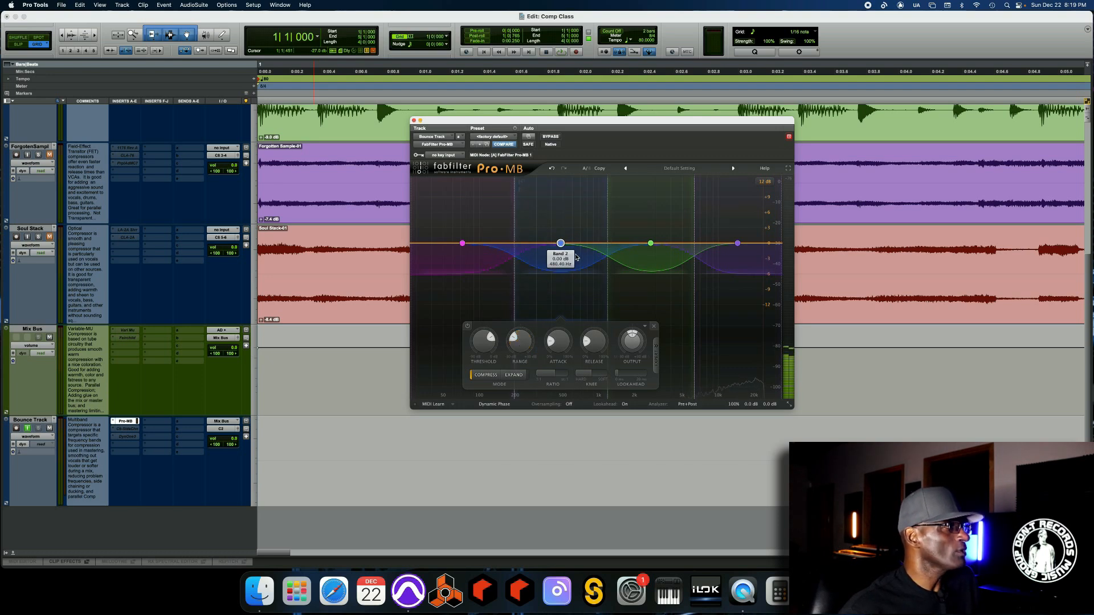
- Lower band 2's threshold to about -18 dB and increase its attack in Pro-MB
left_click_drag(530, 349, 524, 343)
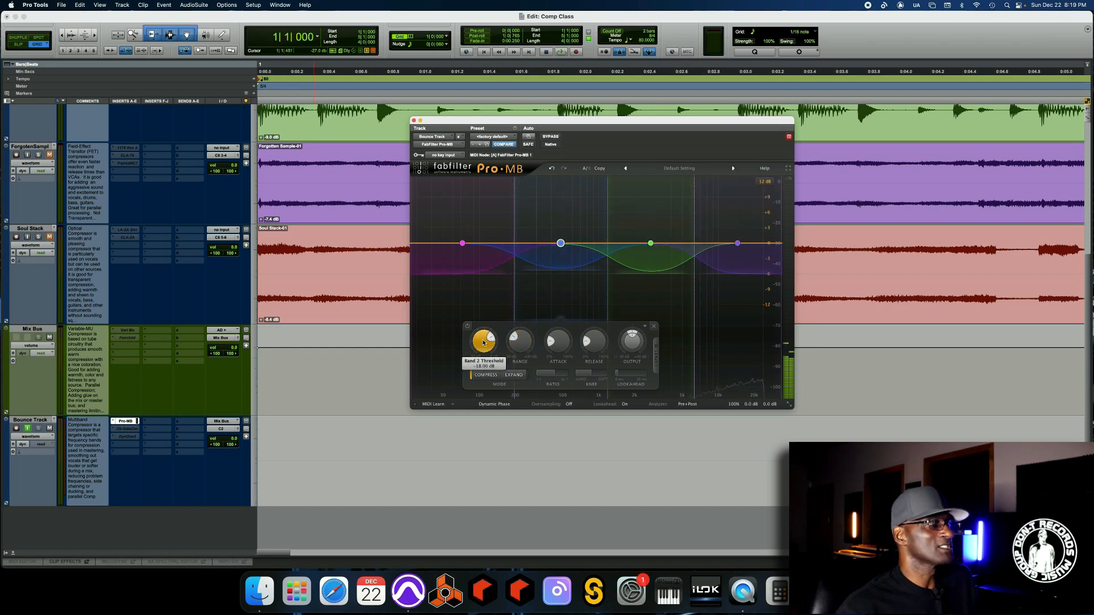
scroll(484, 342, "up", 10)
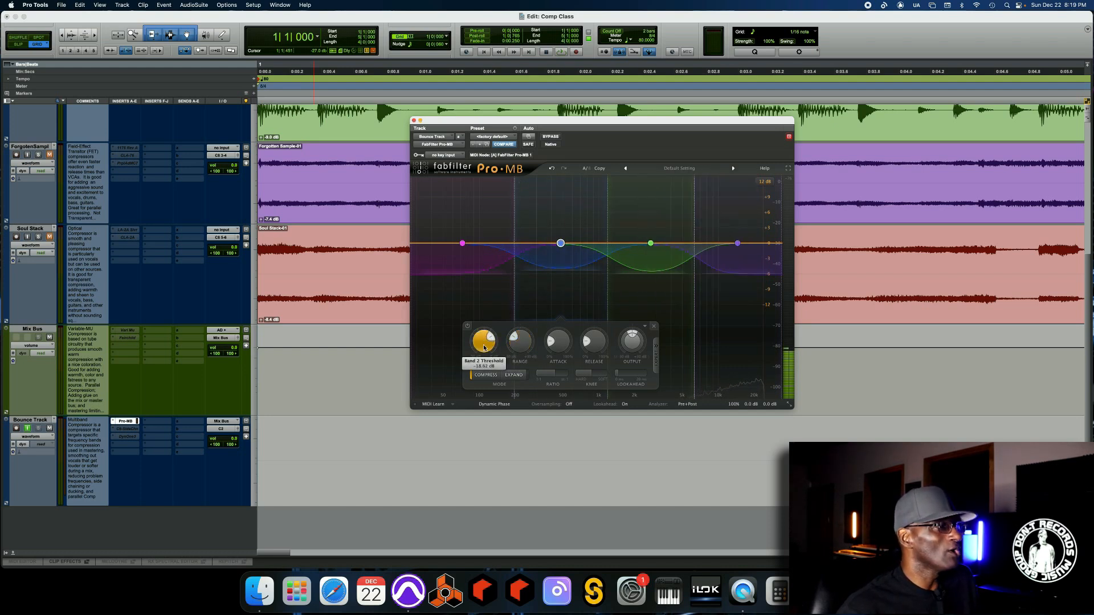
mouse_move(486, 346)
left_mouse_down()
mouse_move(473, 356)
mouse_move(471, 346)
mouse_move(474, 357)
left_mouse_up()
mouse_move(553, 343)
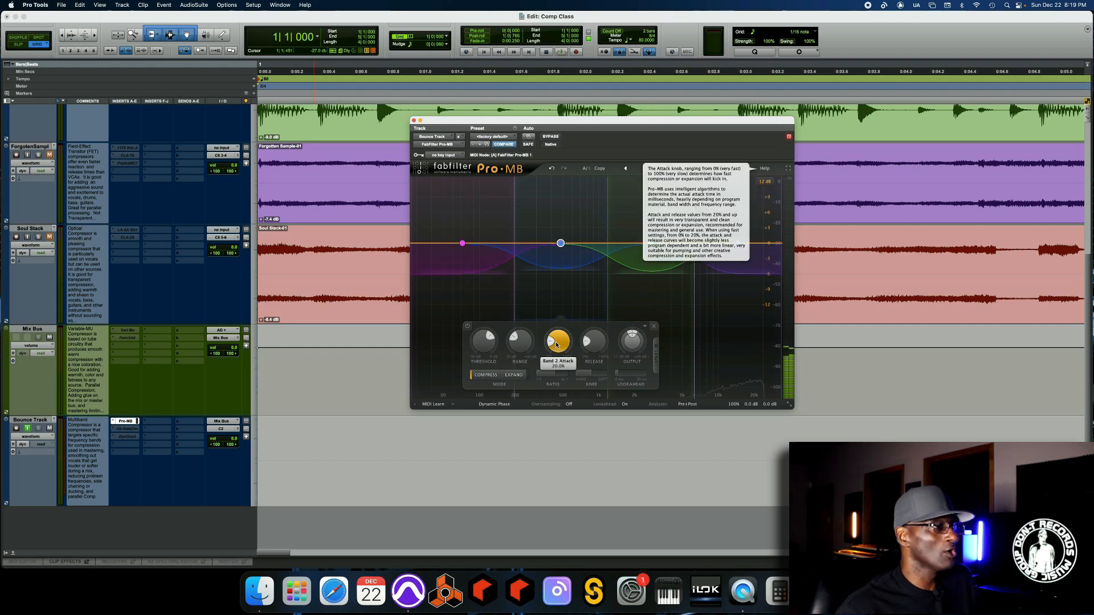
mouse_move(558, 340)
left_mouse_down()
mouse_move(564, 403)
mouse_move(562, 352)
left_mouse_up()
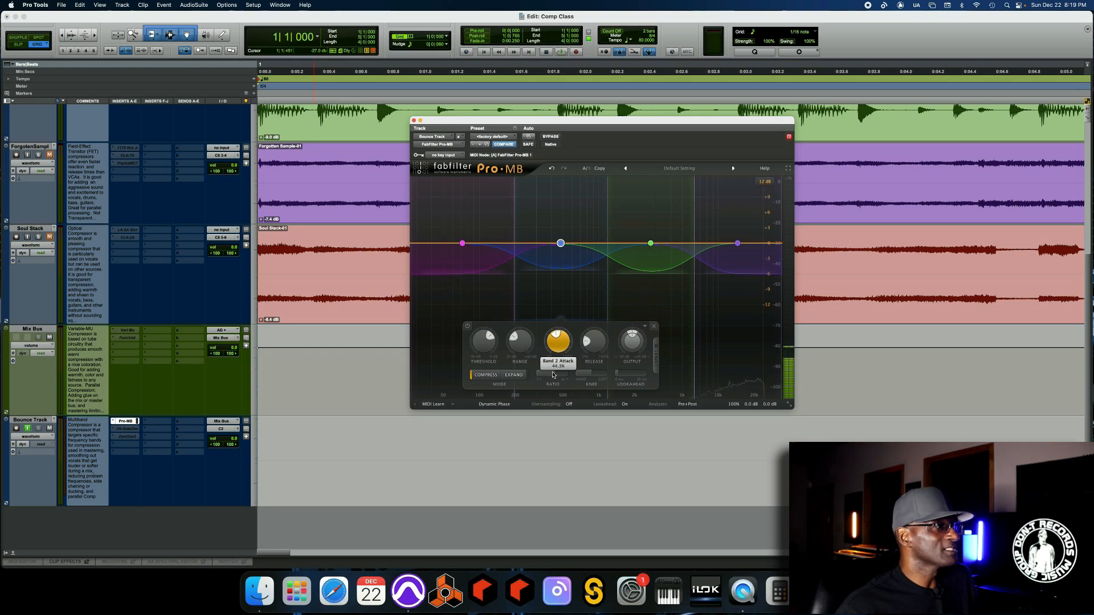
mouse_move(593, 341)
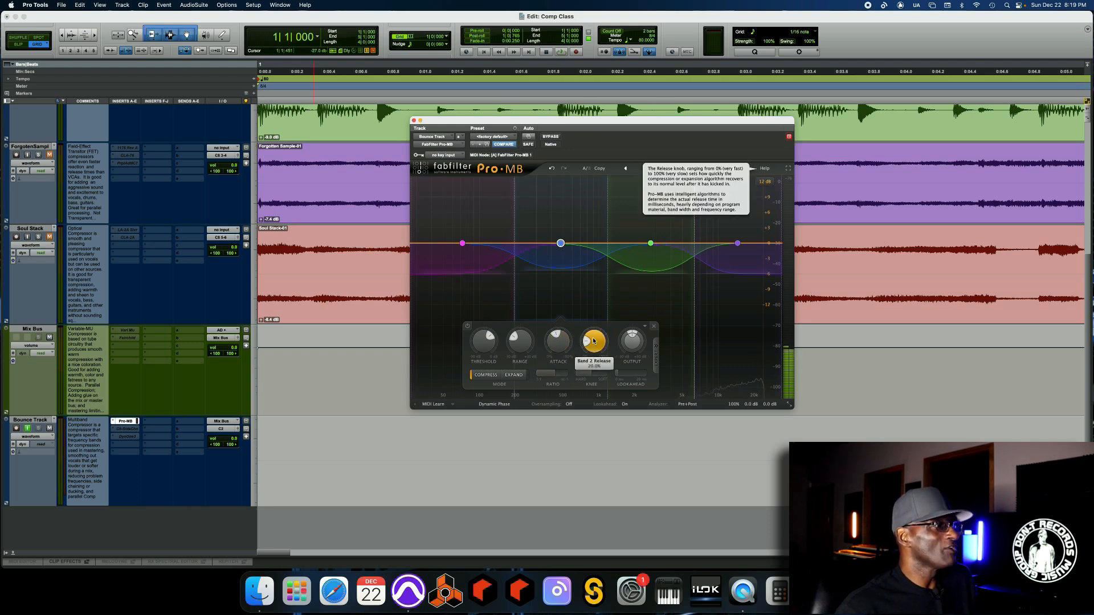